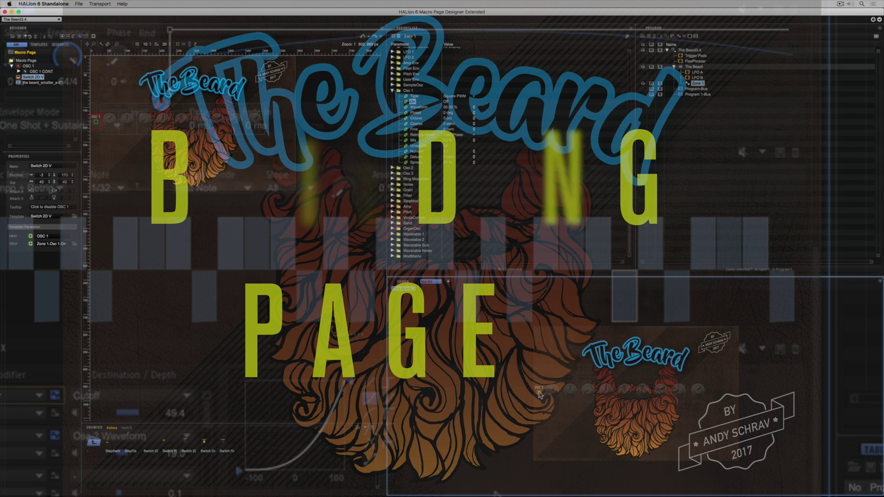
- Duplicate the OSC 1 control group twice to create OSC 2 and OSC 3
click(539, 394)
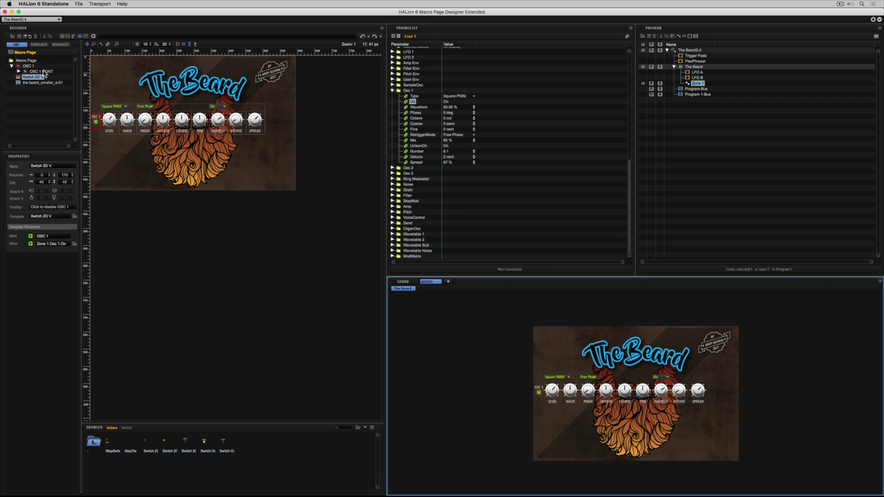
click(28, 66)
right_click(26, 65)
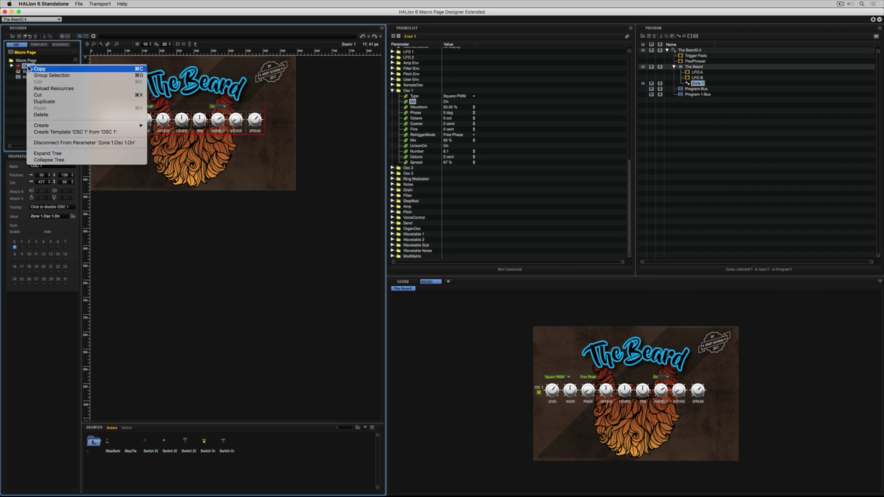
click(45, 101)
right_click(29, 72)
click(46, 107)
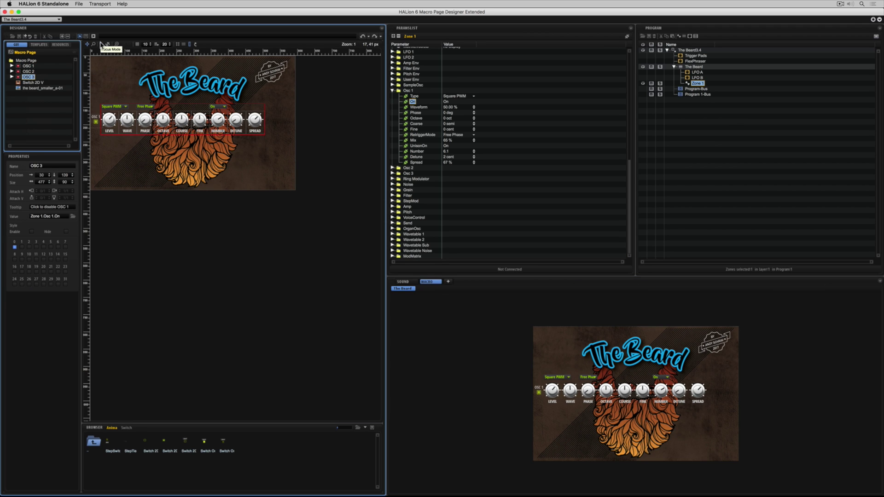
- Drag the OSC 2 and OSC 3 rows into place below OSC 1
drag(247, 111, 247, 165)
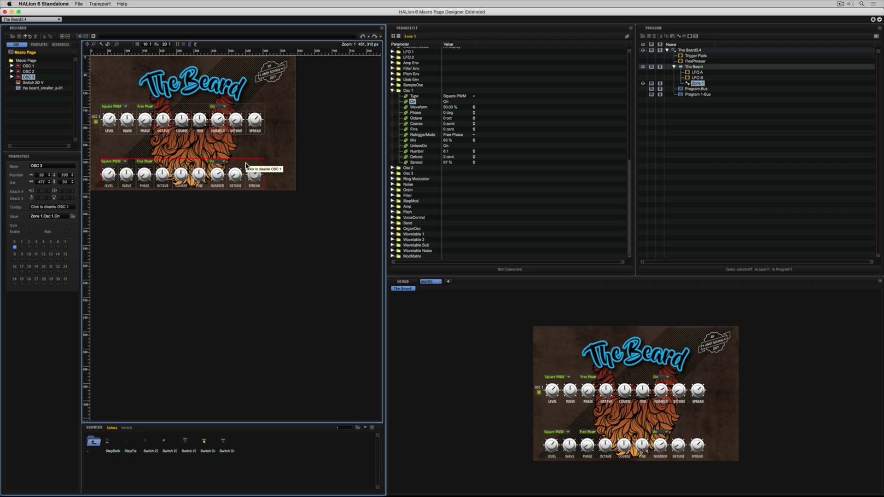
drag(250, 119, 251, 146)
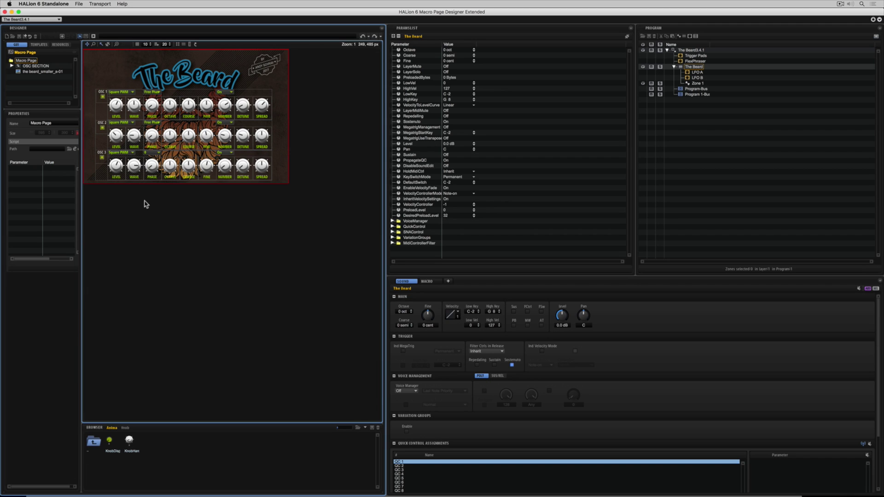
drag(35, 110, 35, 171)
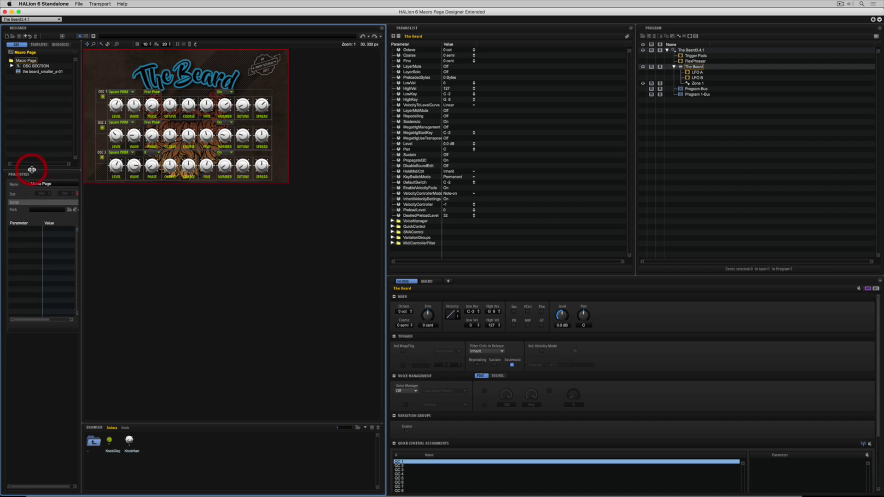
- Add a stack to the Macro Page root and name it MENU
click(12, 66)
click(12, 67)
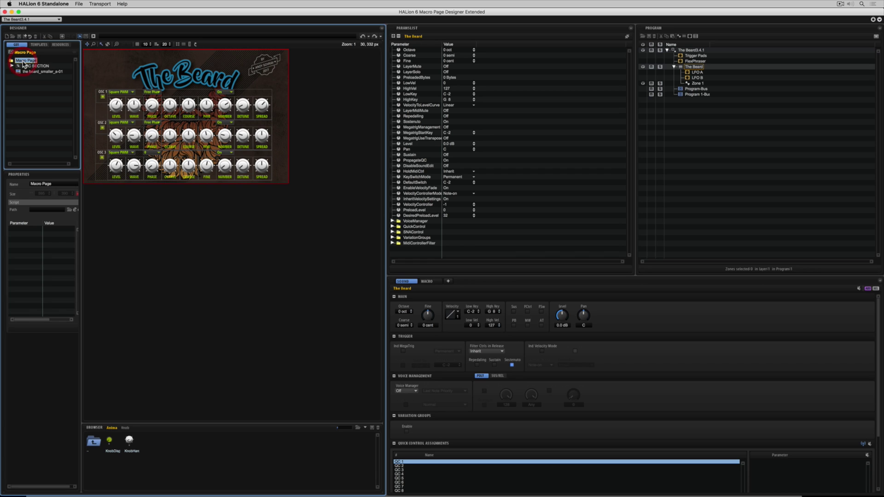
right_click(24, 62)
mouse_move(81, 120)
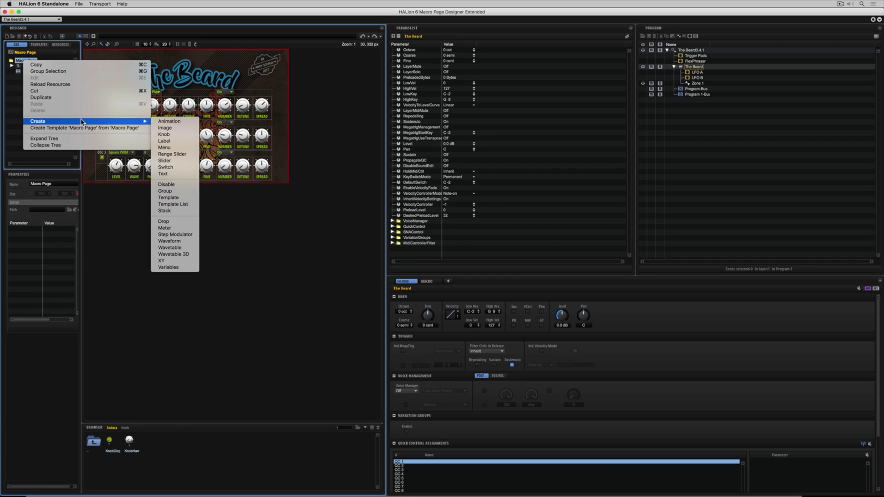
click(176, 211)
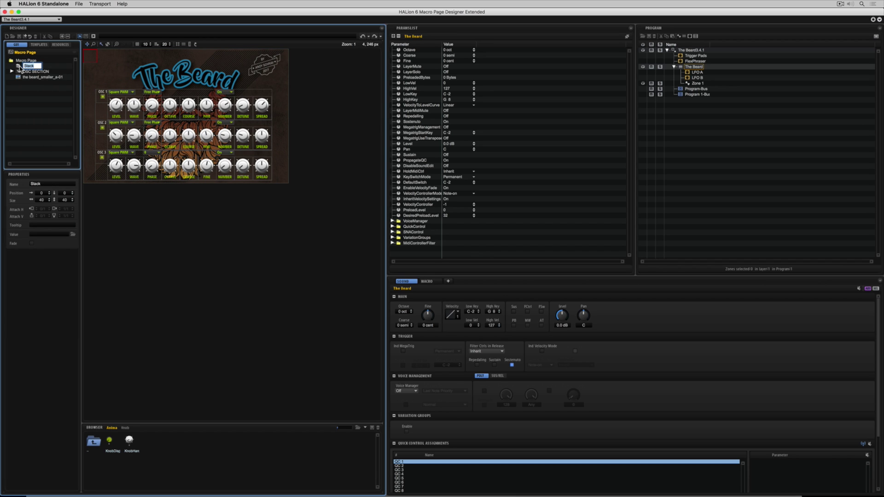
text(MENU)
key(Return)
- Create a stack named Page 1 inside MENU
right_click(28, 67)
mouse_move(72, 125)
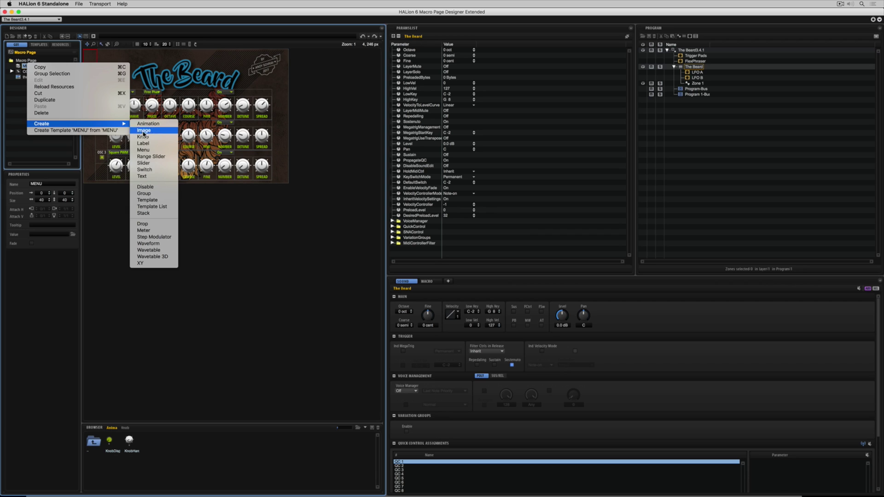
click(159, 213)
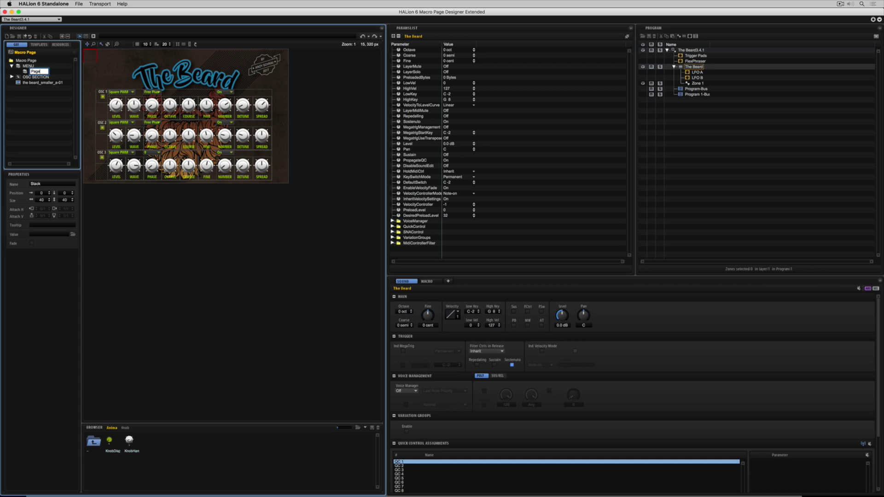
key(Return)
- Duplicate Page 1 four times to make Pages 2–5, and move OSC SECTION into Page 1
right_click(38, 71)
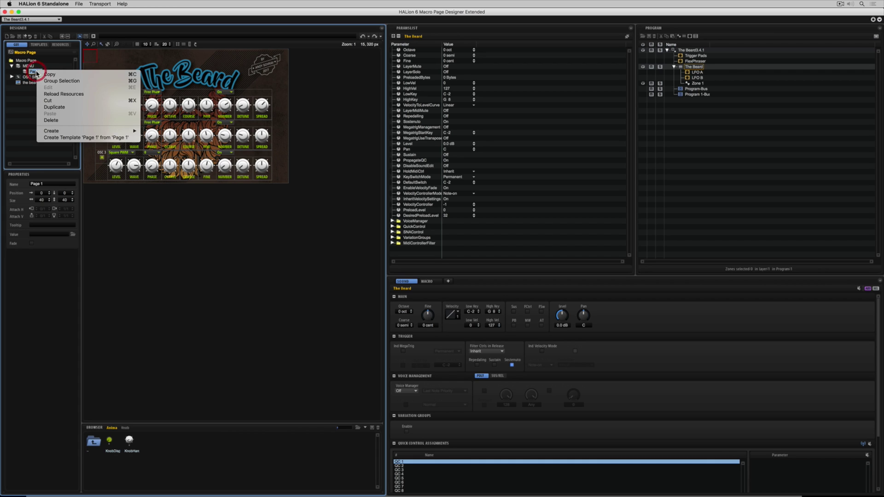
click(70, 107)
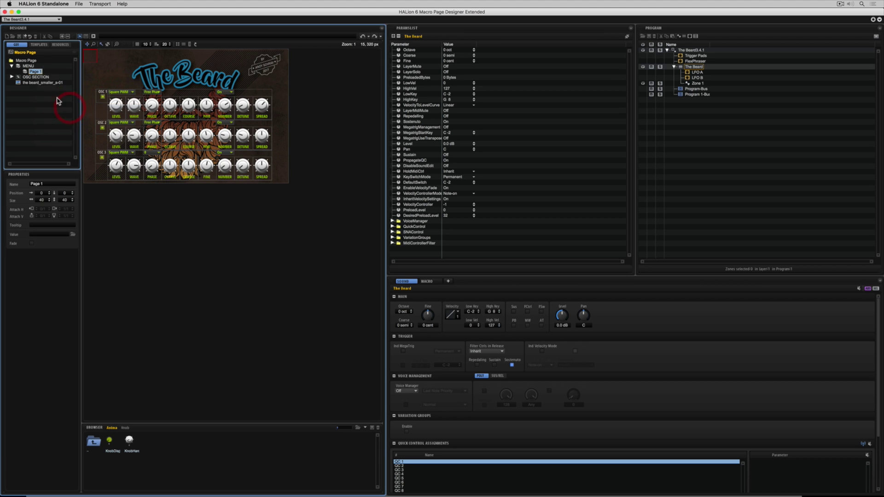
right_click(39, 77)
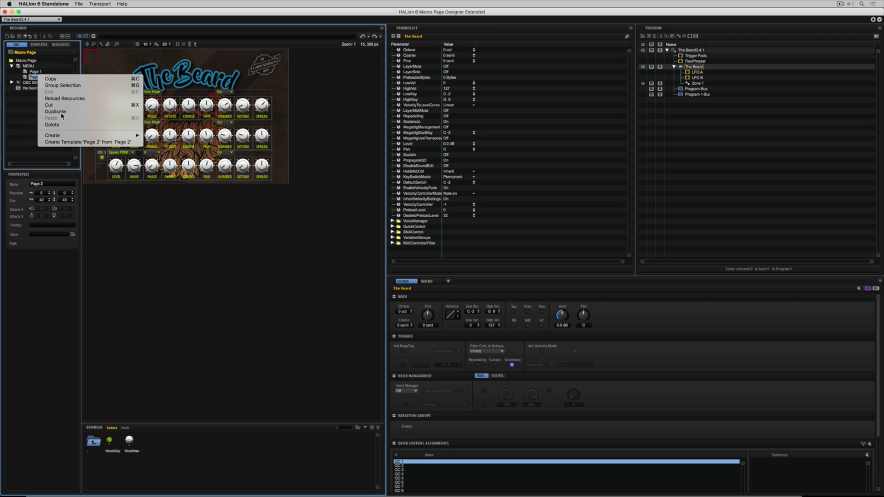
click(58, 112)
right_click(39, 83)
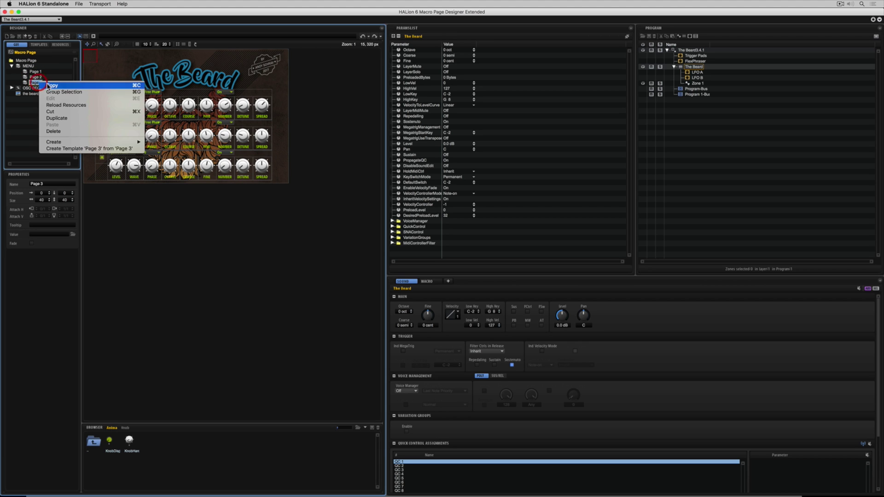
click(64, 121)
right_click(37, 87)
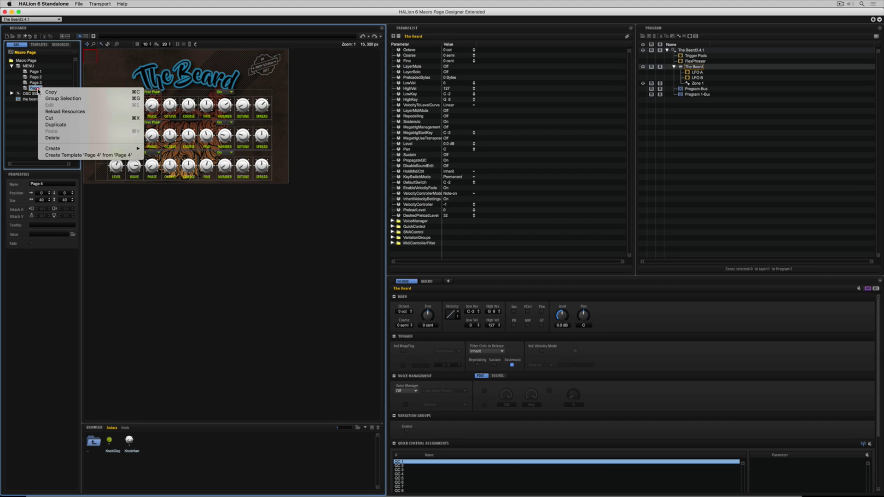
click(76, 125)
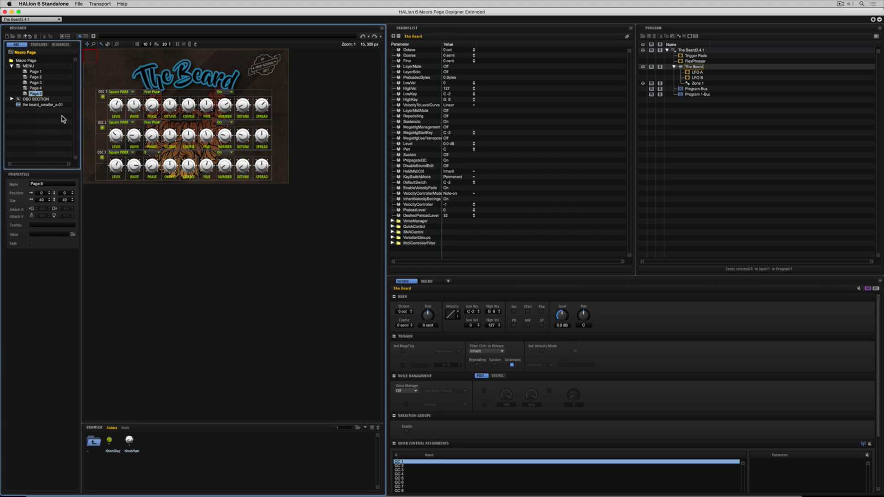
drag(35, 99, 35, 72)
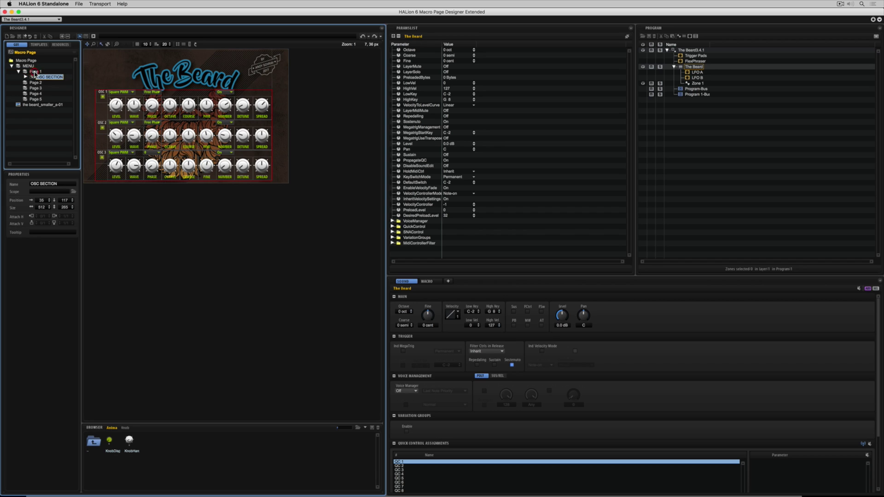
- Check that OSC SECTION sits inside Page 1, collapse Page 1, and right-click the Macro Page root
click(35, 73)
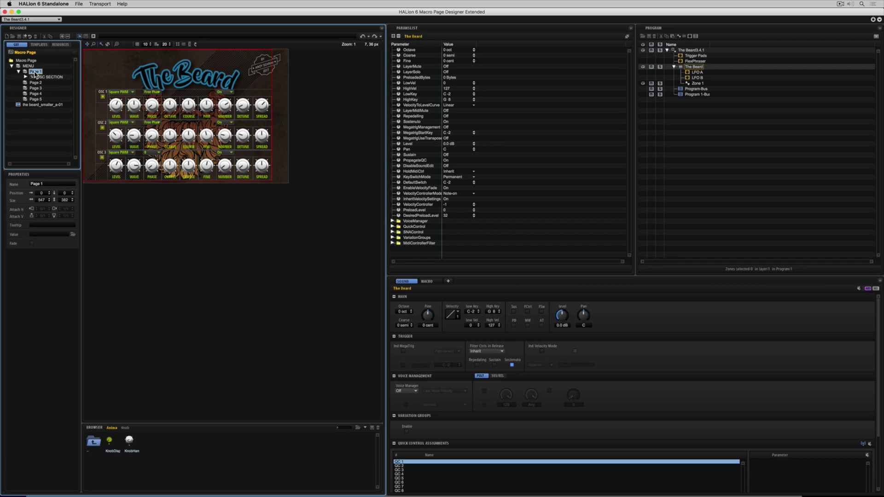
click(26, 77)
click(44, 77)
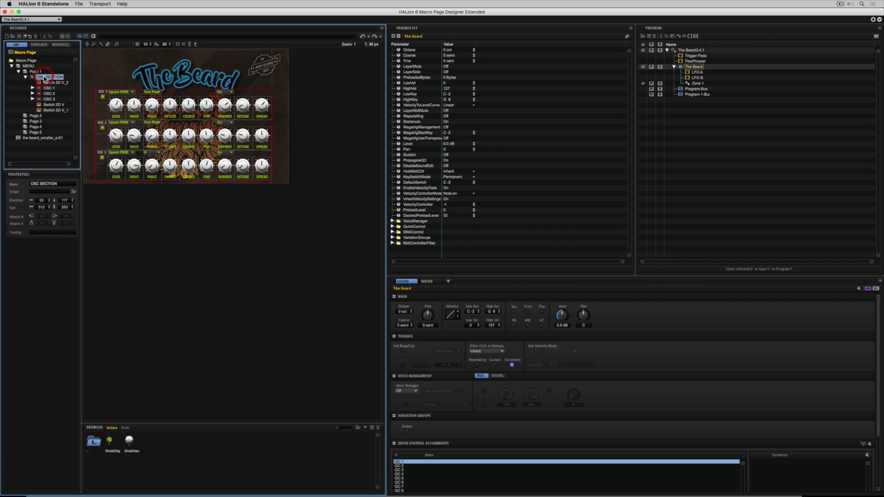
click(28, 71)
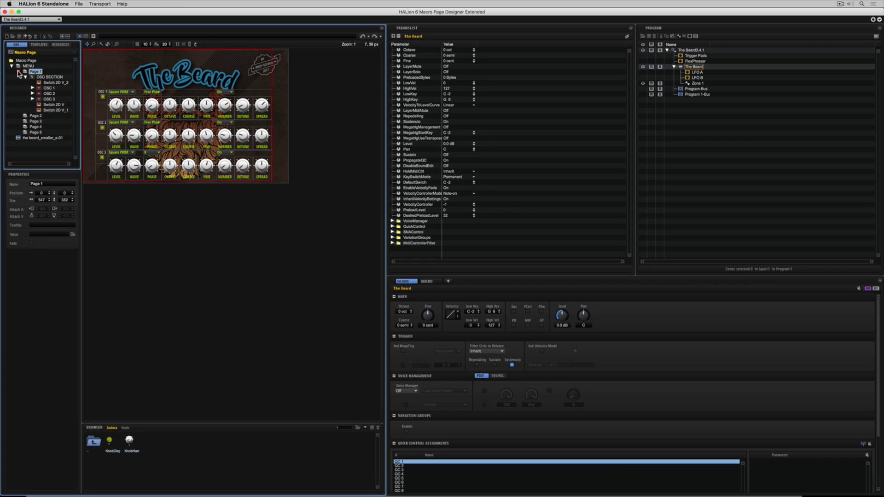
click(19, 72)
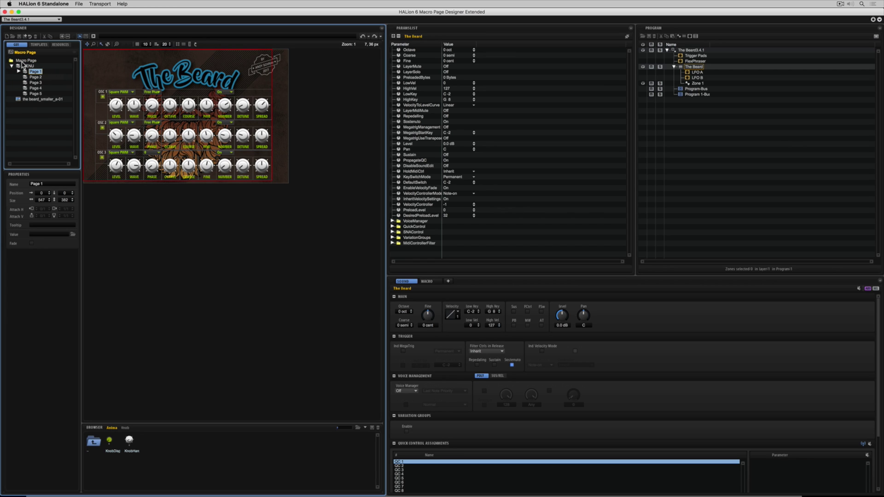
click(22, 62)
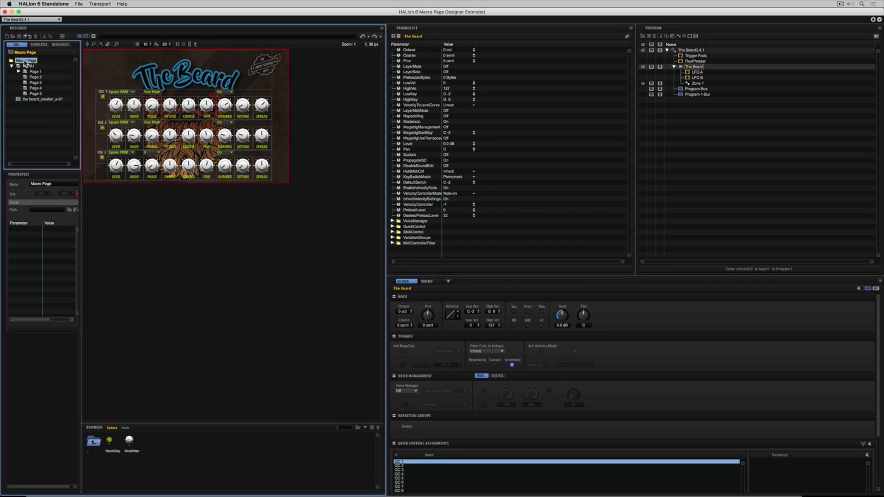
right_click(23, 61)
- Add a Variables element to the macro page
mouse_move(72, 120)
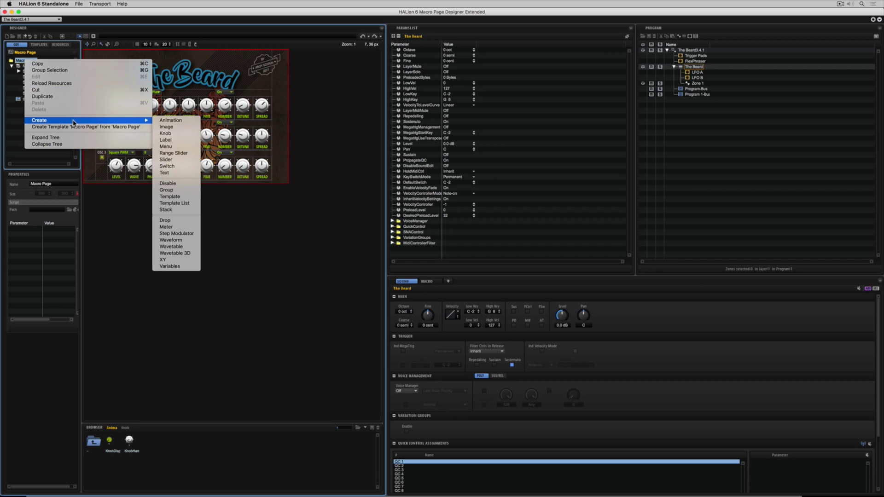
click(172, 266)
click(24, 67)
- Create an integer variable named Pages under Variables
right_click(27, 68)
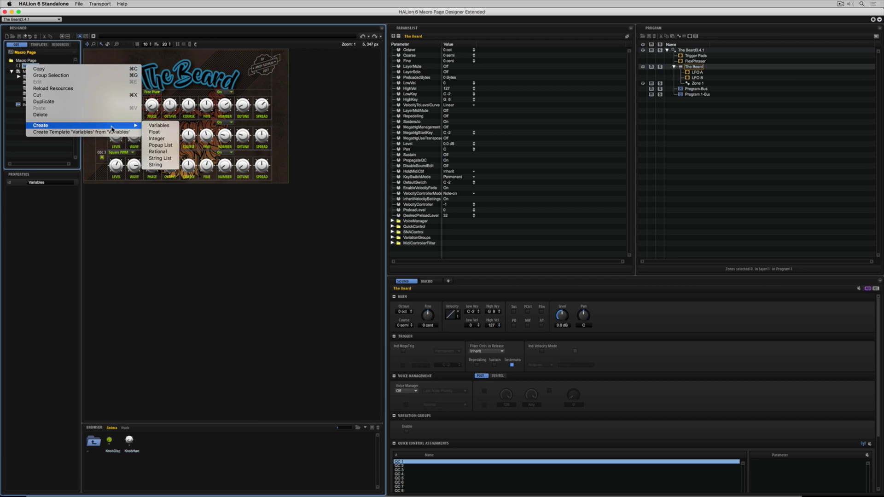
click(156, 139)
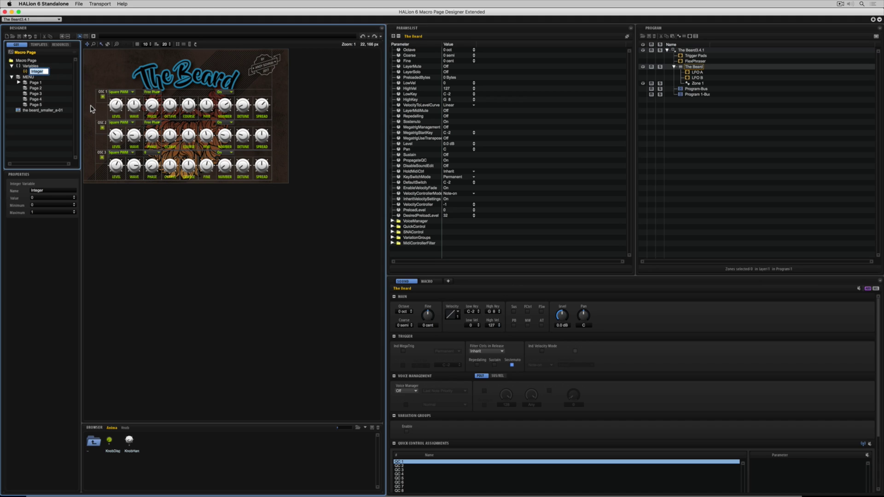
text(Pages)
key(Return)
click(36, 83)
click(35, 99)
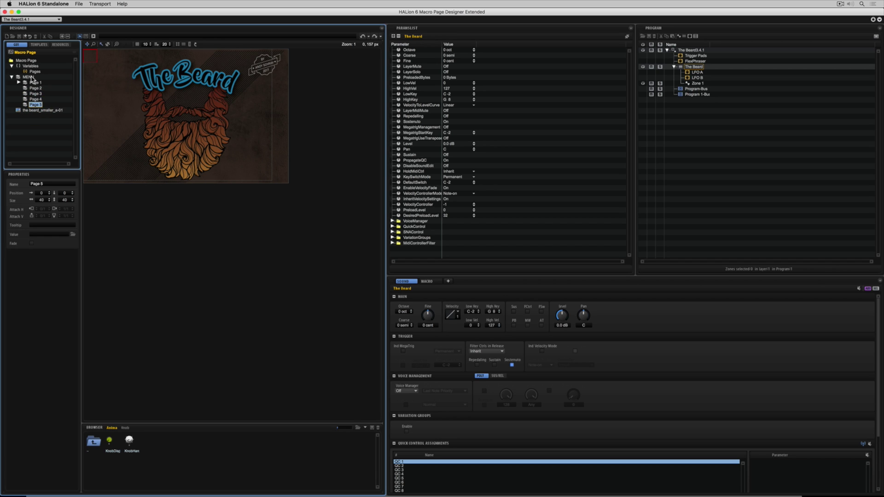
click(29, 77)
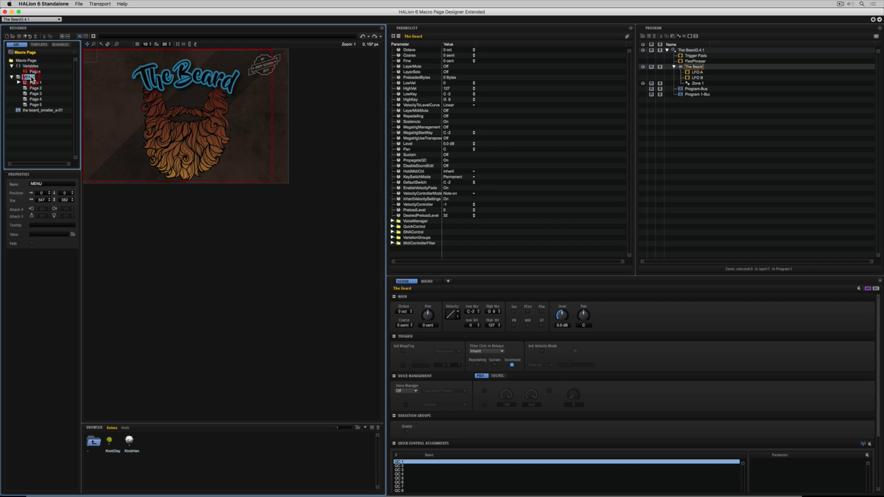
click(46, 235)
text(@Pages)
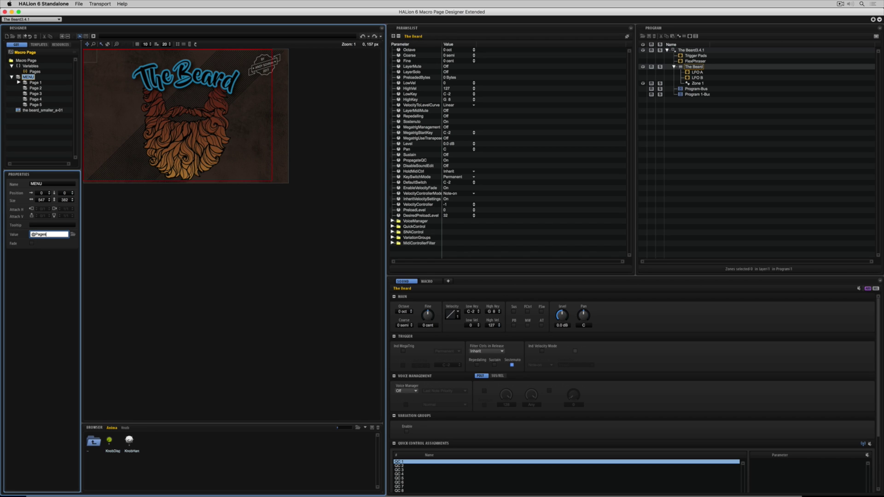
key(Return)
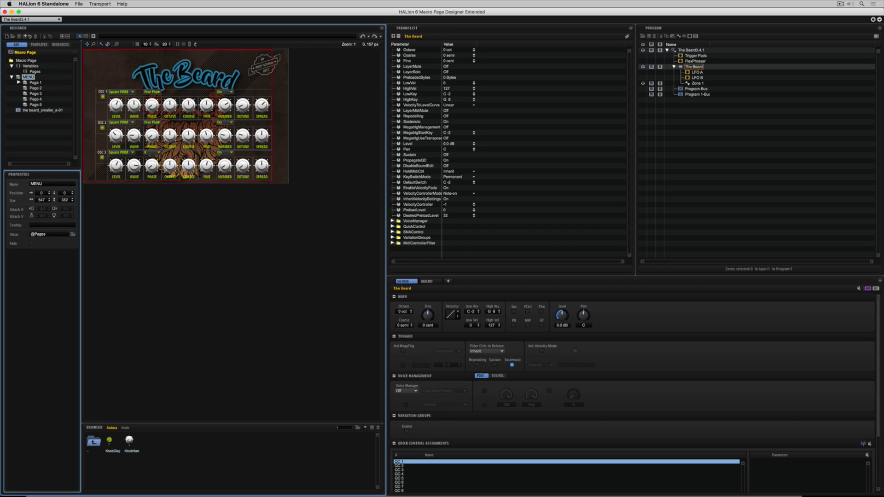
- Set the Pages variable's maximum to 4
click(35, 71)
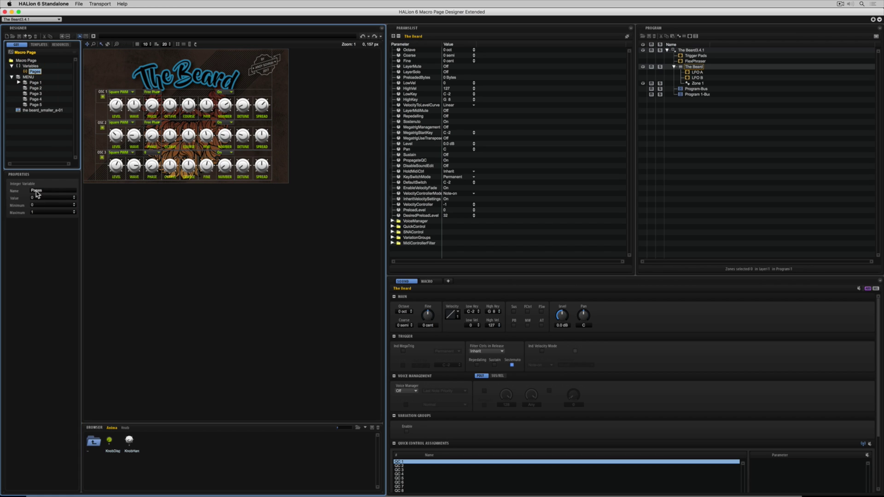
click(33, 212)
double_click(33, 212)
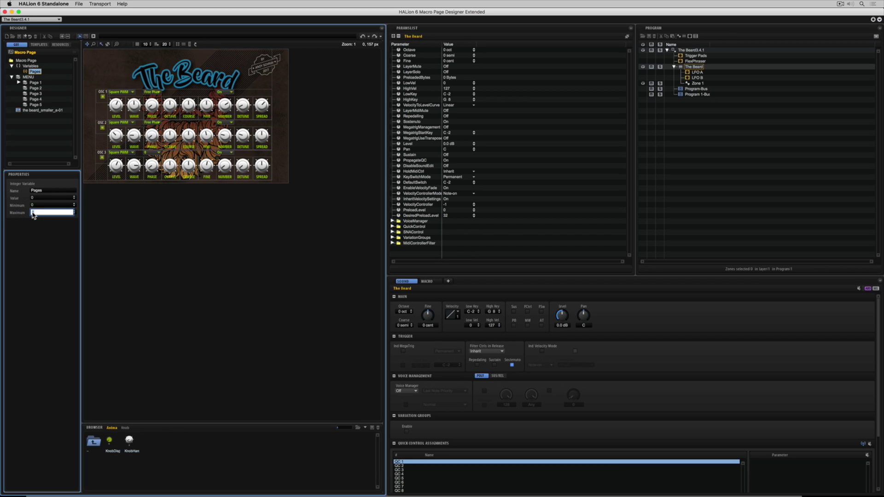
text(4)
key(Return)
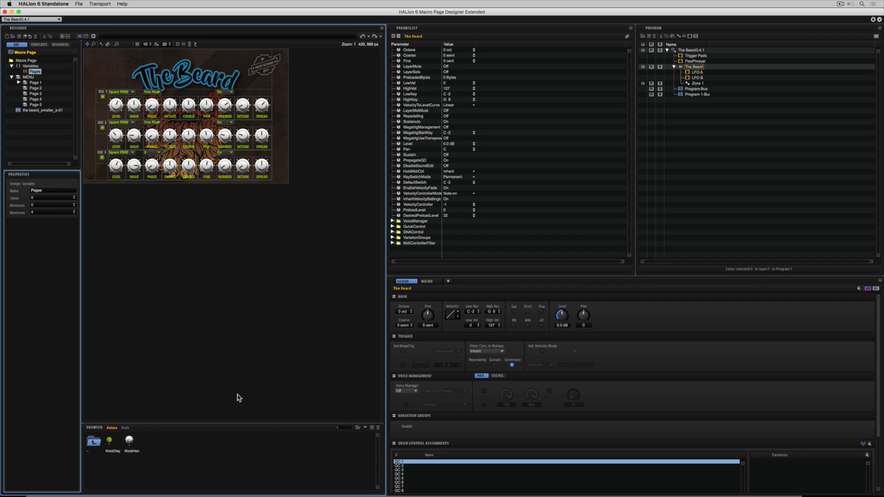
- Place a Switch Flat Text Radio from Basic Controls > Switches at the canvas's top-left
click(366, 428)
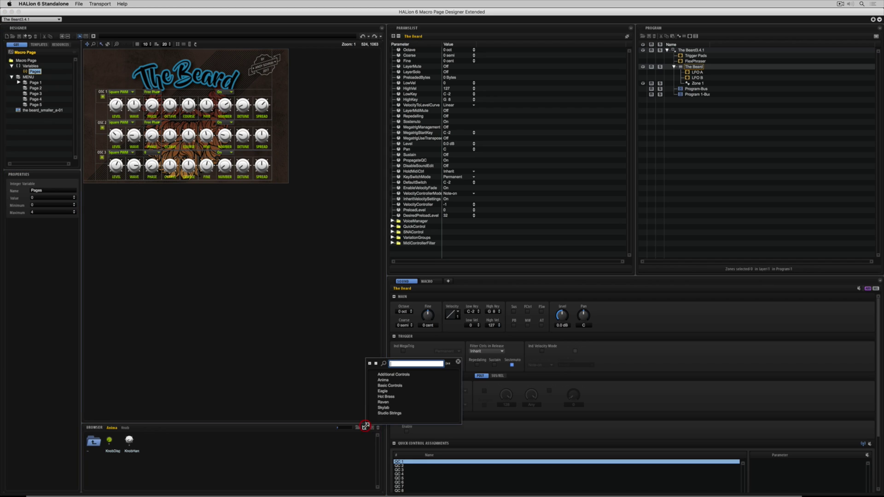
click(387, 385)
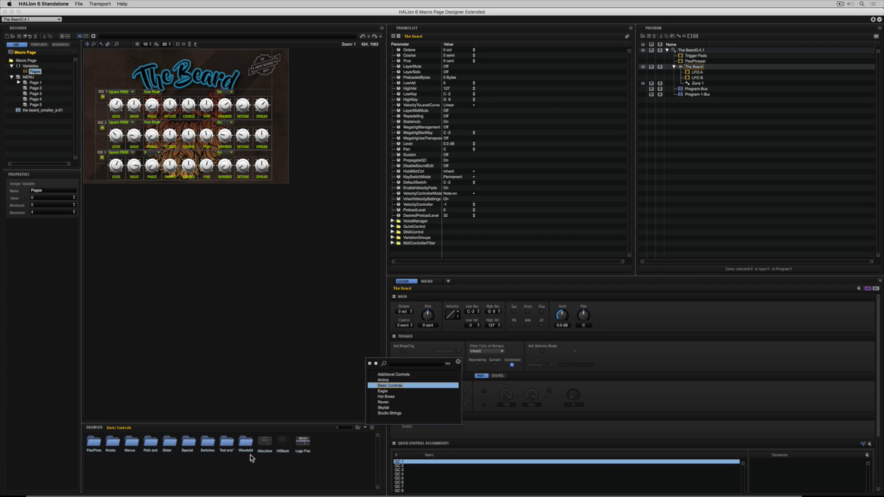
double_click(207, 443)
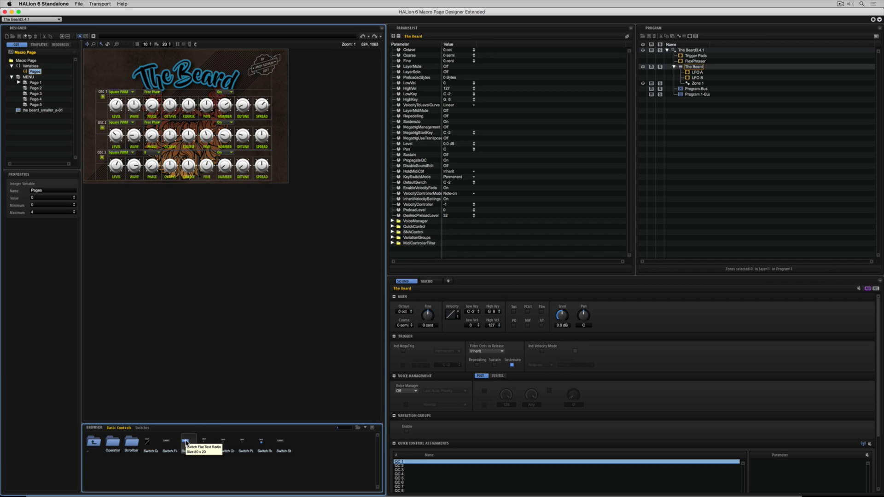
drag(186, 442, 86, 54)
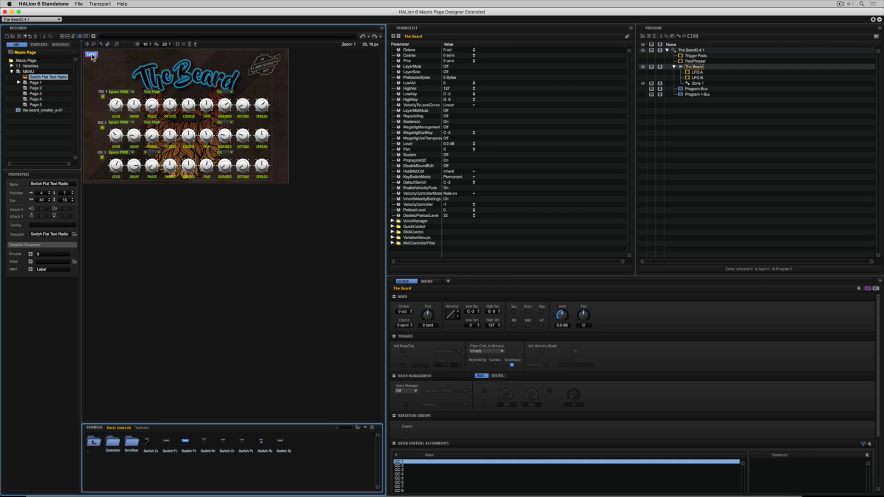
- Re-add the Switch Flat Text Radio and move it to the Macro Page top level
drag(92, 57, 93, 59)
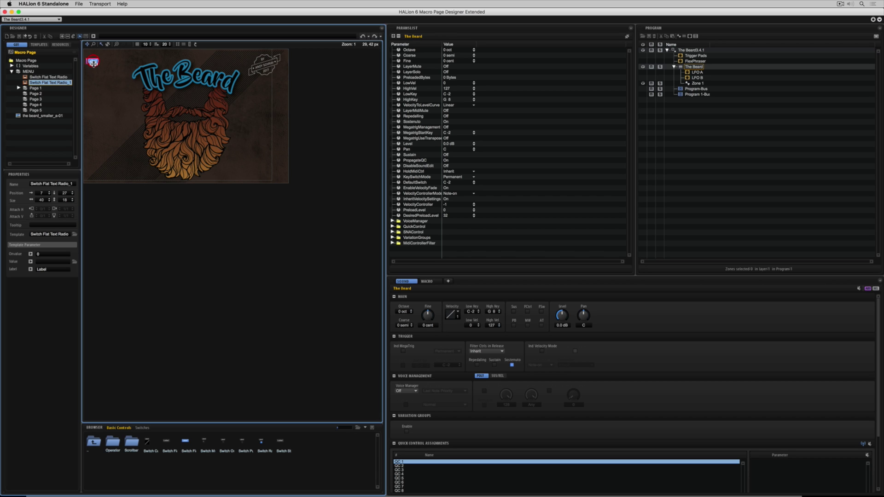
key(Delete)
click(27, 61)
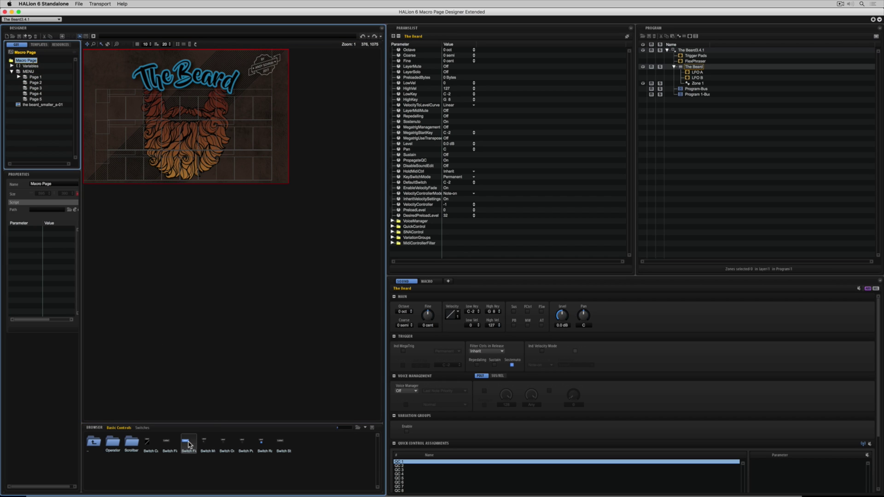
drag(187, 444, 86, 53)
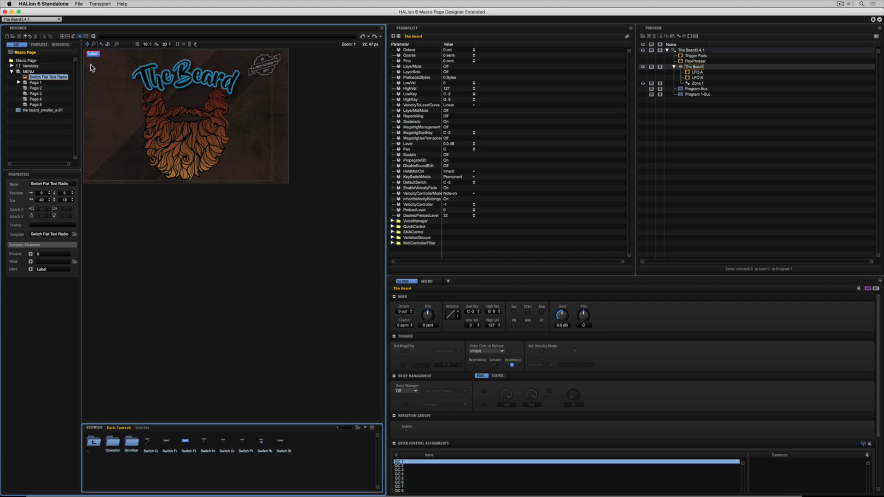
drag(40, 79, 29, 63)
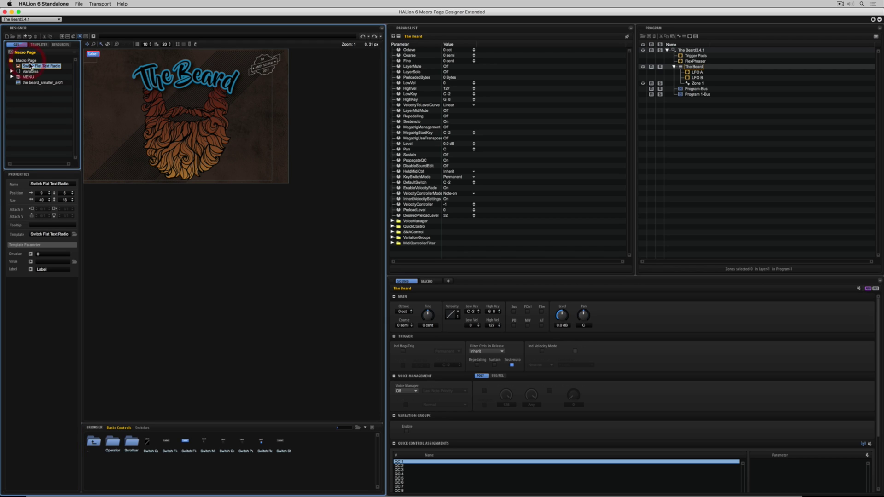
- Copy the switch four times, stacking five label switches in a column
click(94, 55)
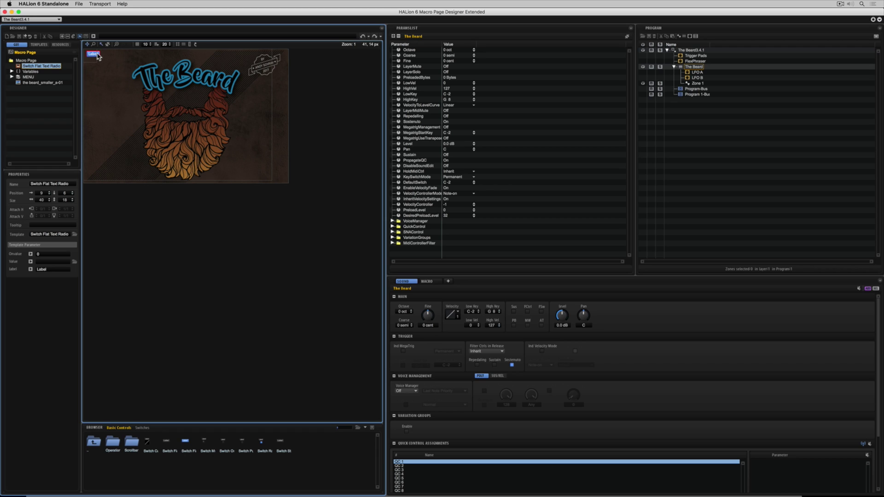
drag(97, 57, 98, 61)
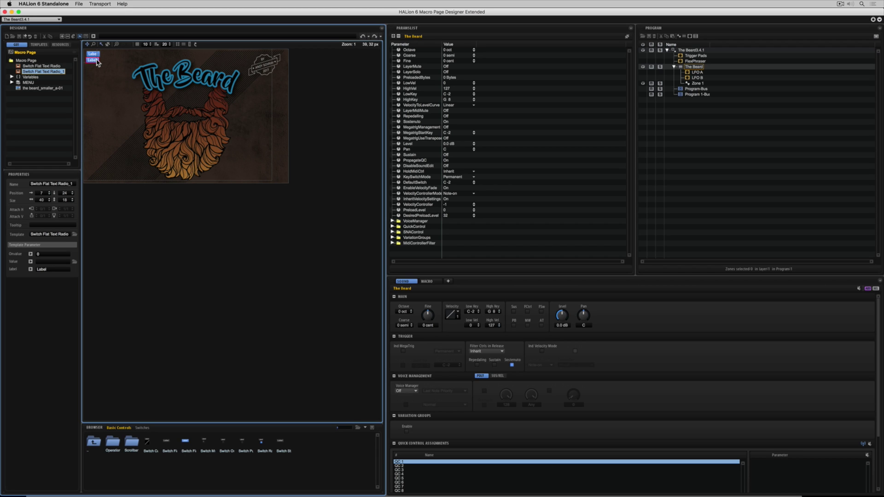
click(98, 62)
key(super+v)
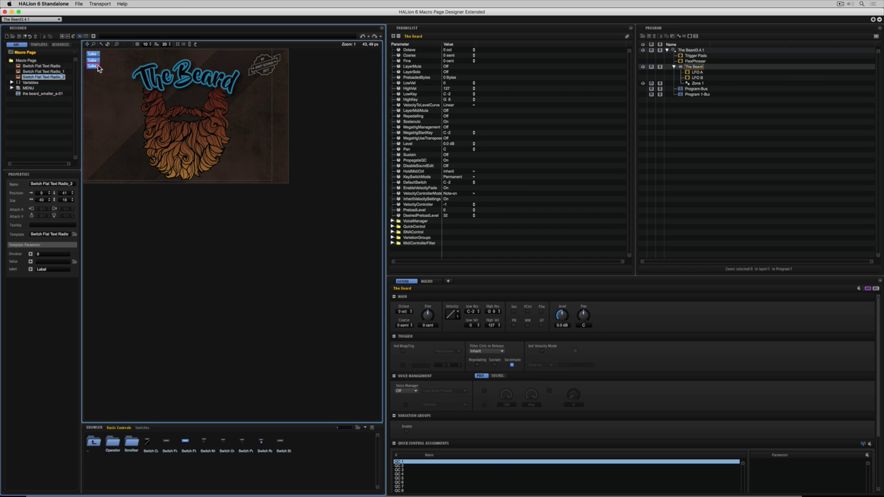
key(super+v)
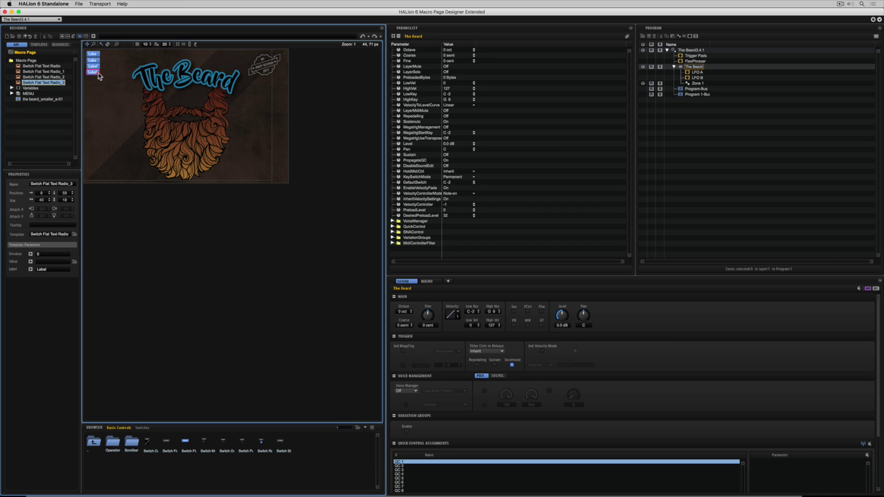
drag(99, 76, 99, 80)
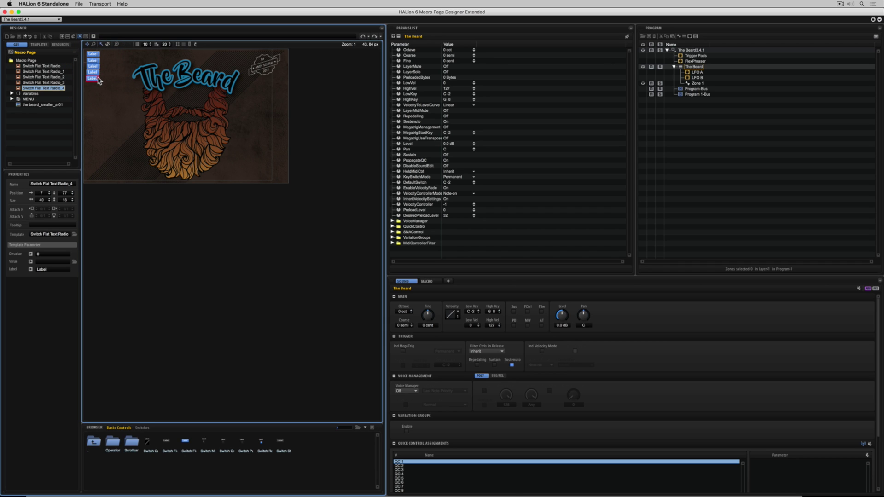
- Align the stacked switches, setting the first one's horizontal position to 0
click(102, 83)
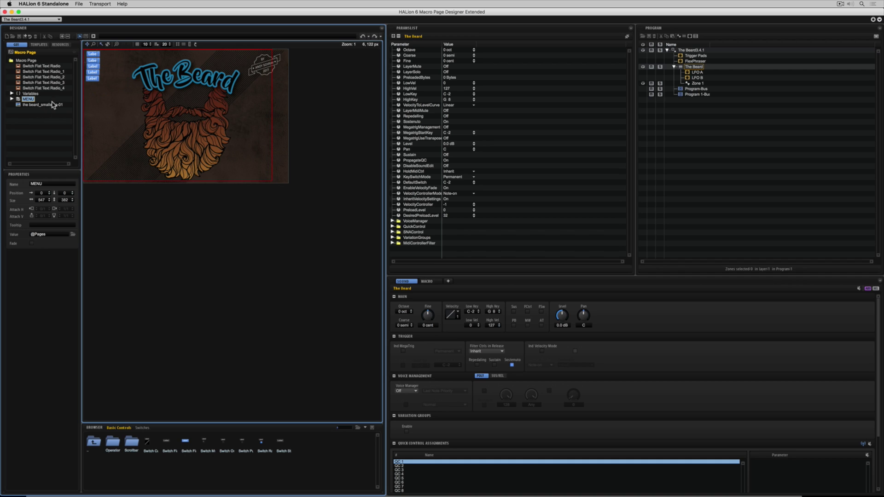
click(98, 68)
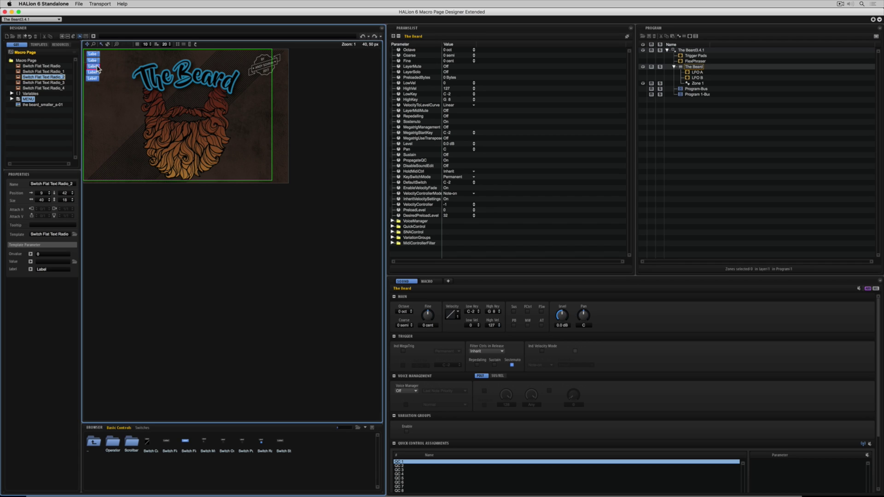
click(98, 62)
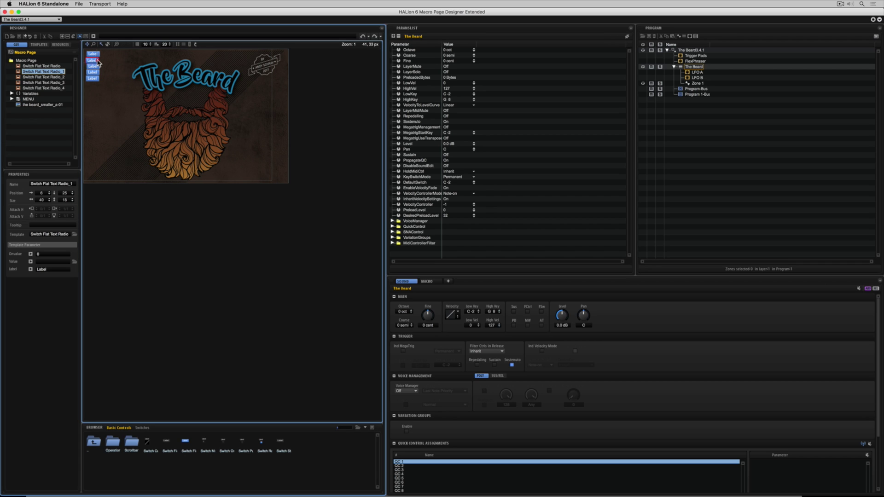
click(96, 65)
drag(97, 68, 92, 78)
click(93, 61)
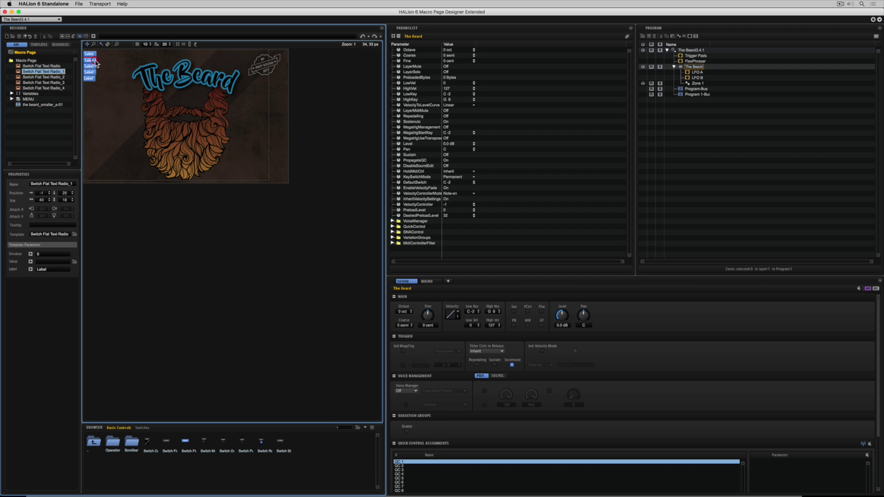
click(90, 54)
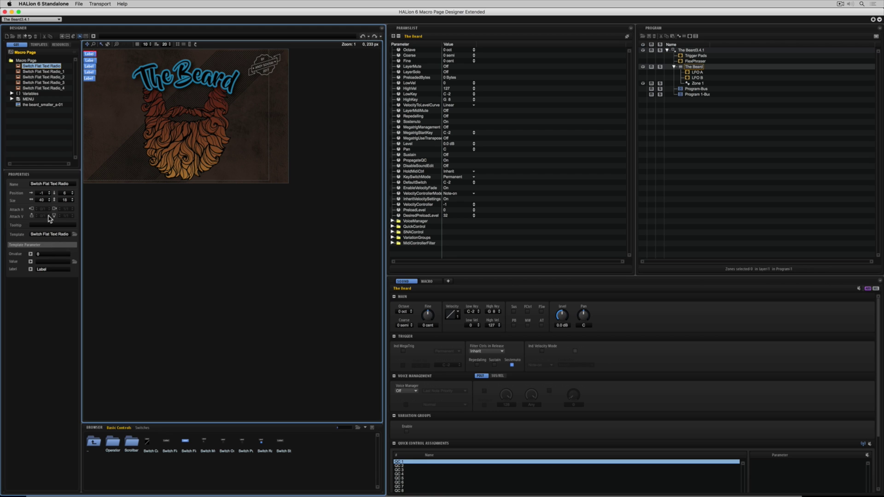
click(42, 193)
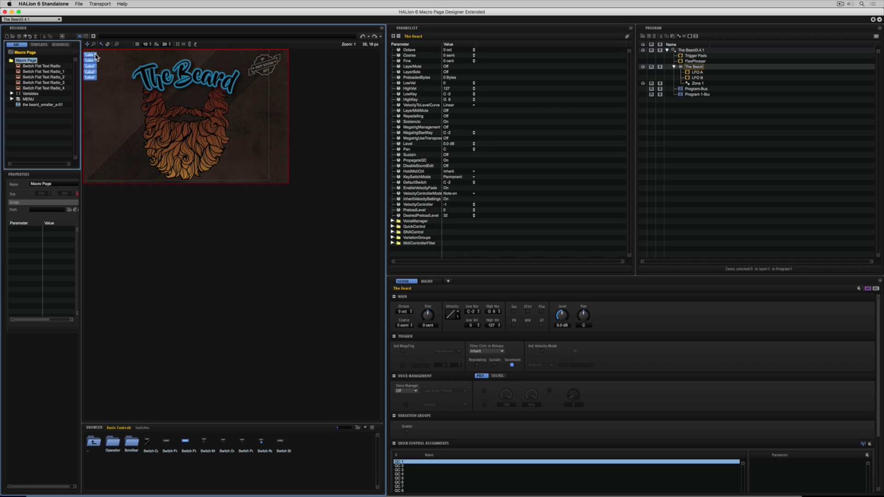
click(95, 54)
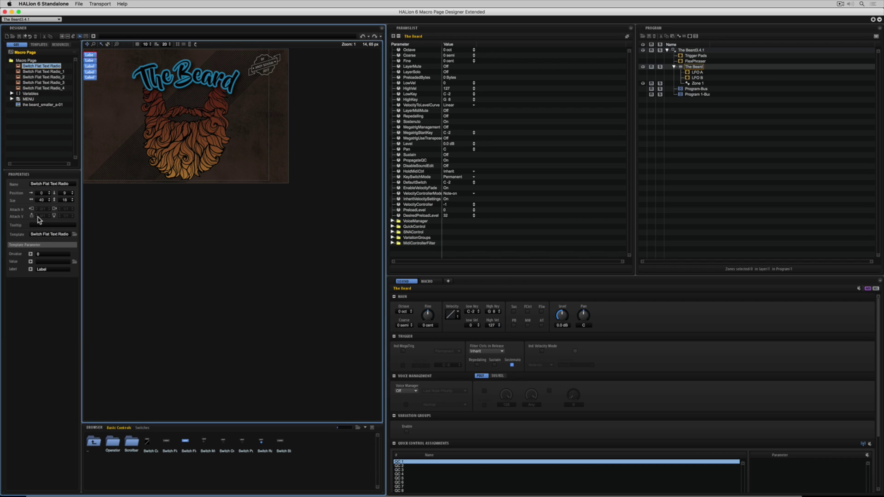
click(40, 261)
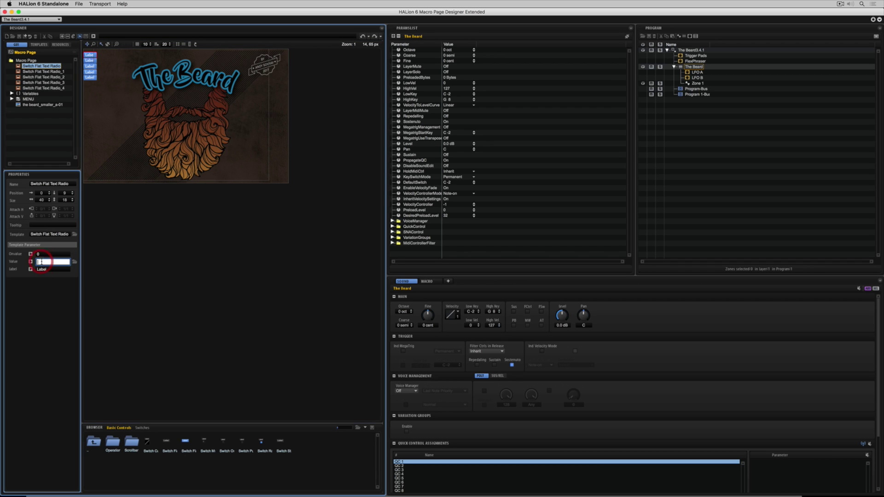
text(@Pages)
key(Return)
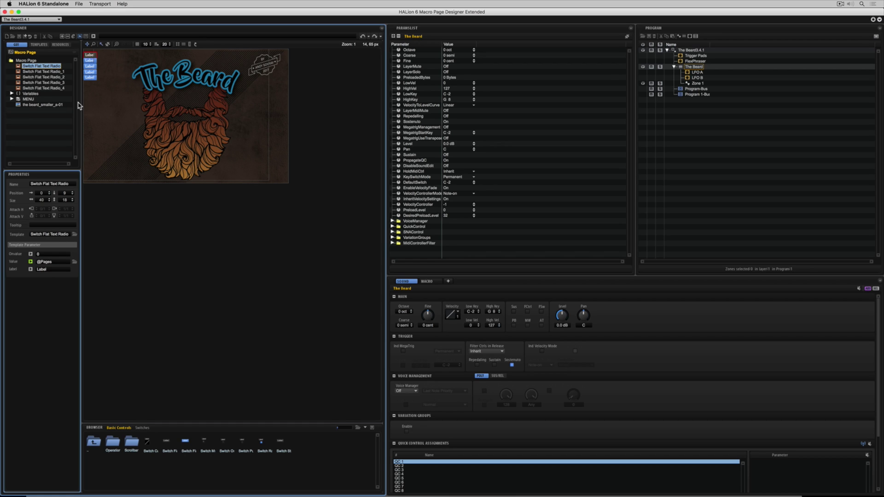
click(30, 253)
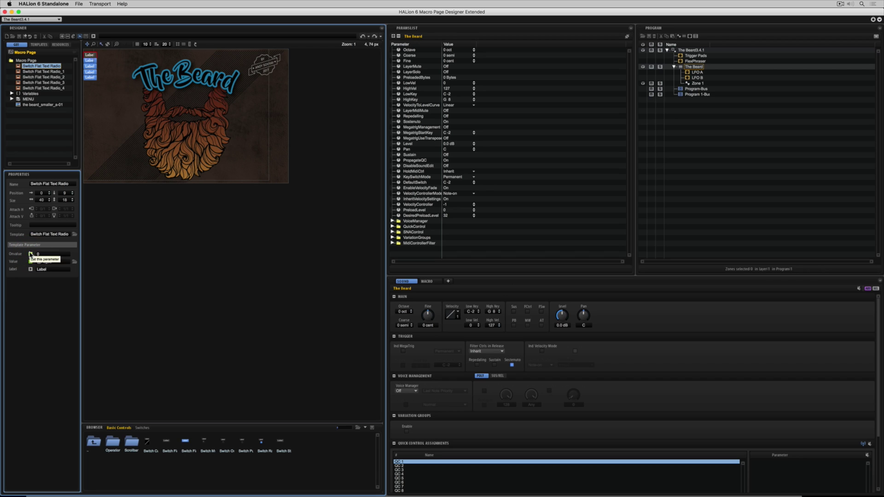
click(95, 62)
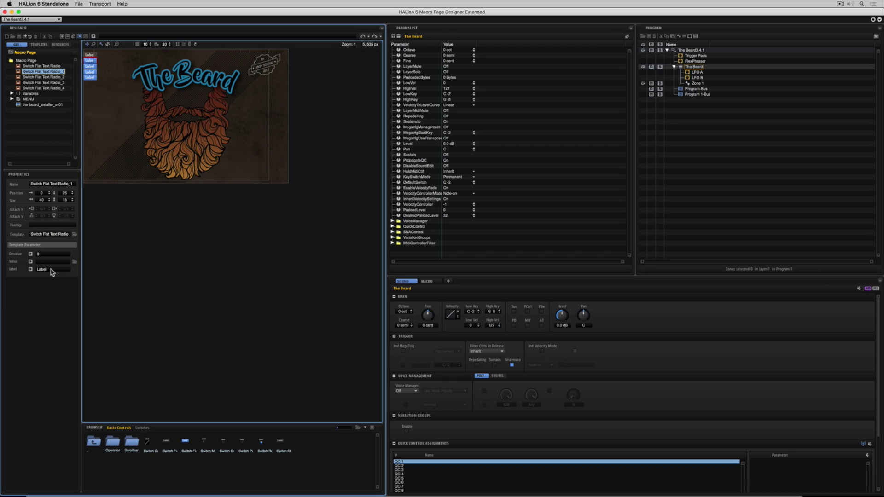
click(42, 254)
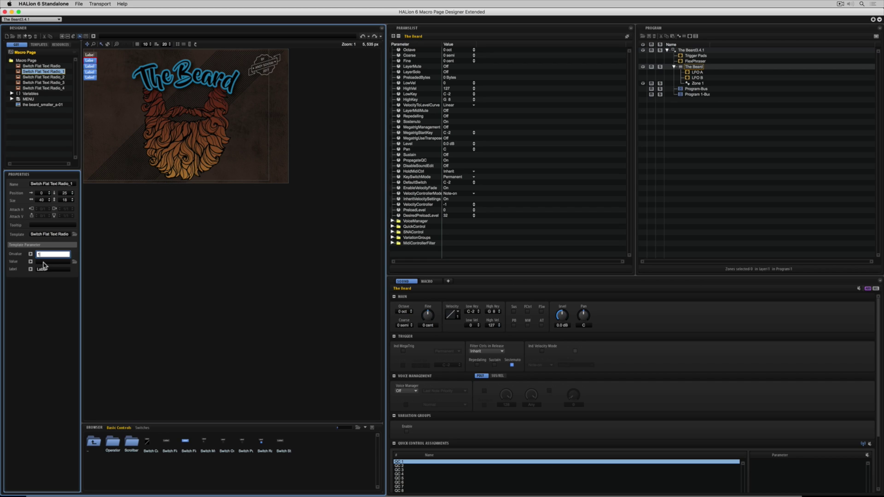
text(1)
click(44, 261)
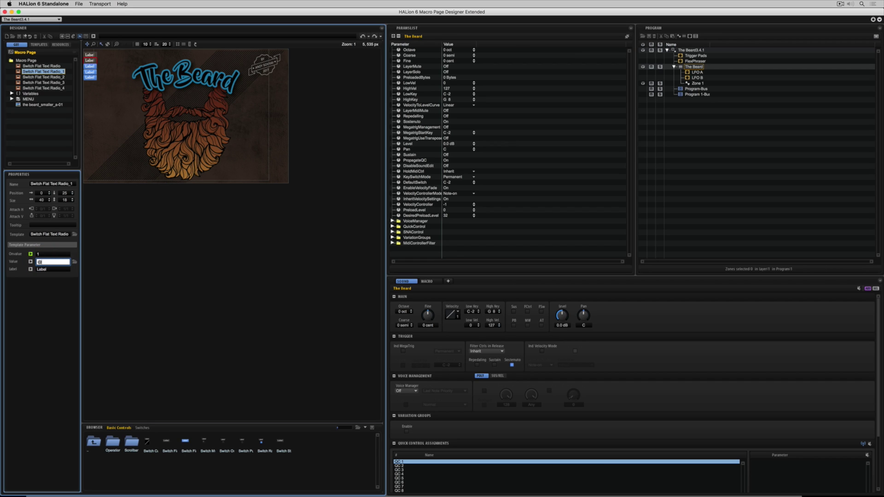
text(@Pages)
key(Return)
click(92, 70)
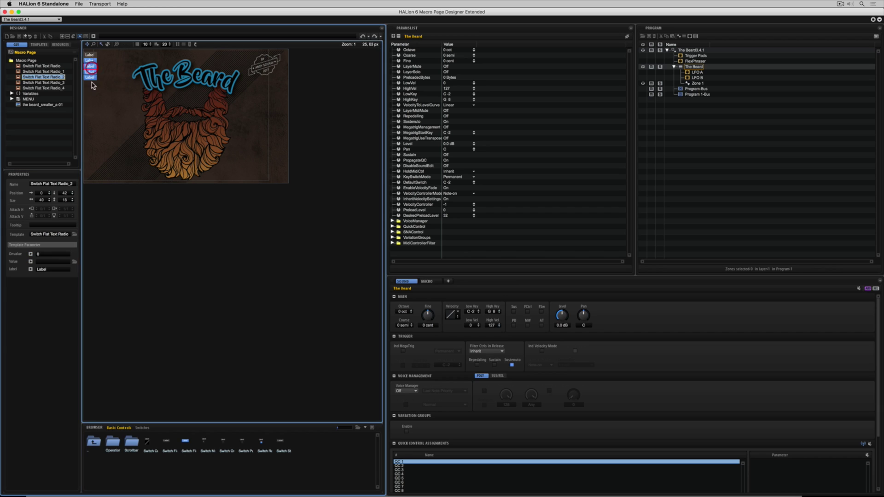
click(43, 256)
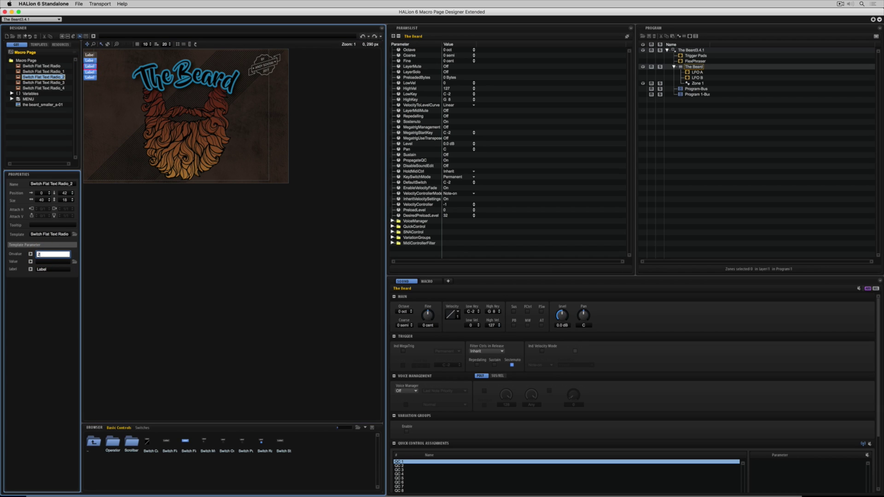
key(Return)
click(43, 262)
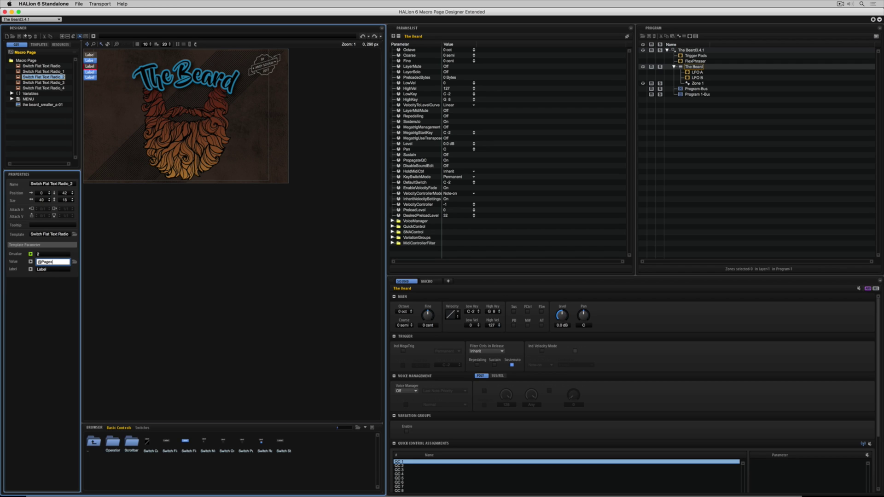
key(Return)
click(91, 73)
click(46, 262)
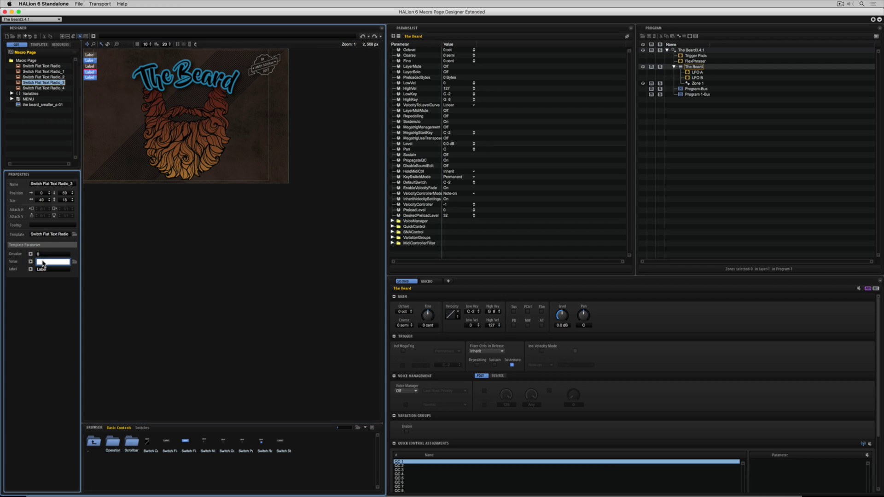
text(@Pages)
key(Return)
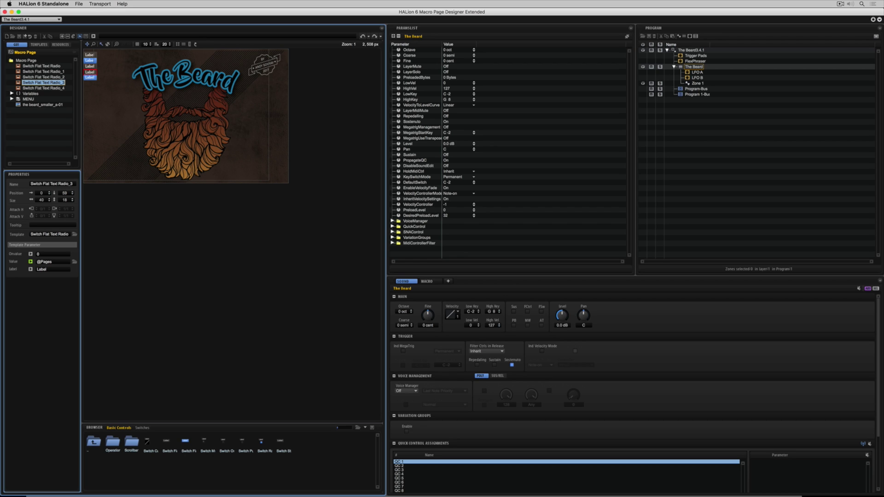
click(41, 254)
key(Return)
click(92, 78)
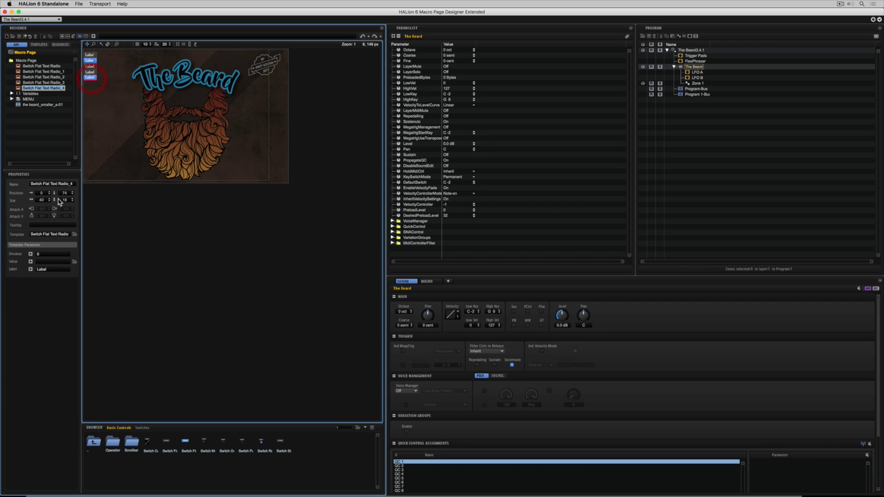
click(40, 255)
text(4)
key(Return)
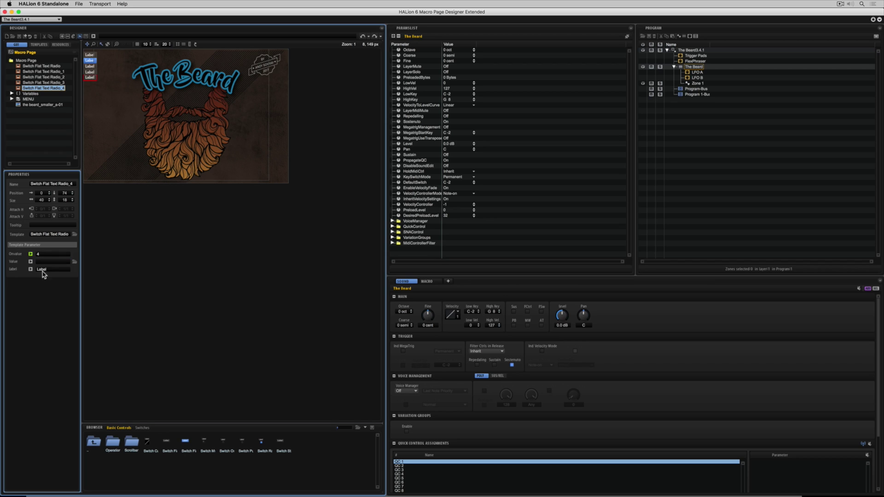
click(42, 262)
text(@Pages)
key(Return)
- Test the label switches in the Macro preview, flipping between the oscillator page and empty pages, then expand MENU
click(427, 281)
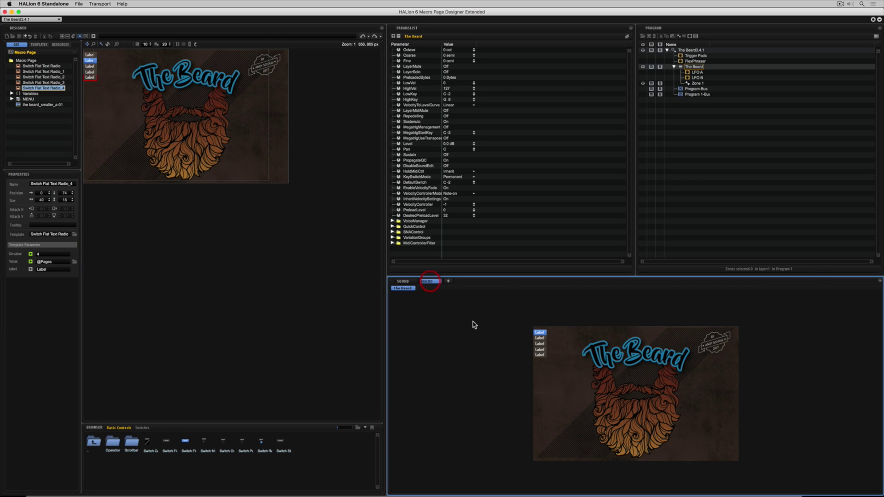
click(540, 343)
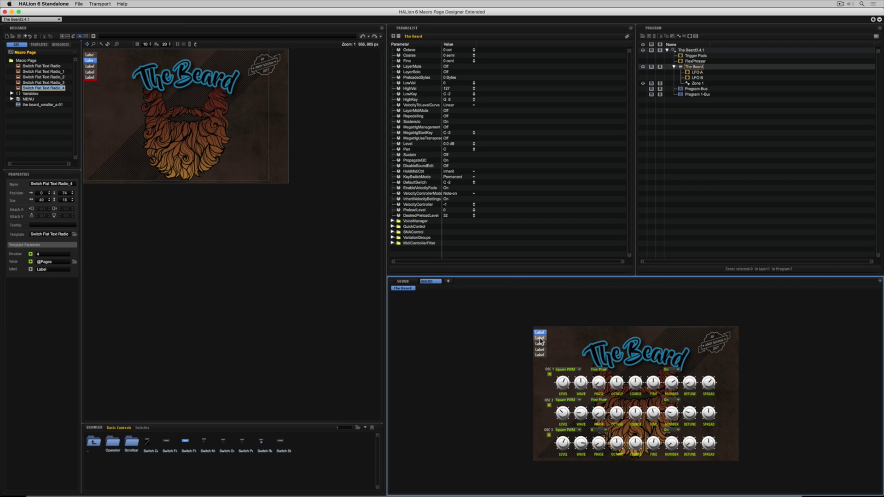
click(539, 337)
click(539, 351)
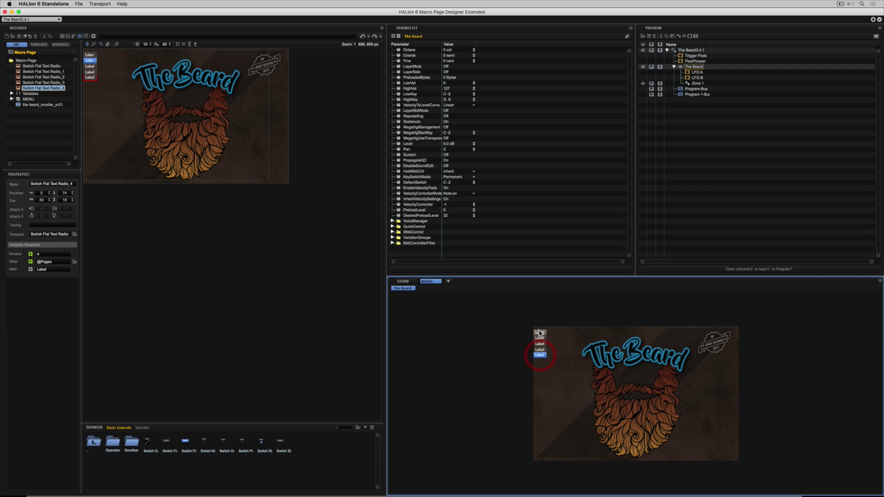
click(540, 332)
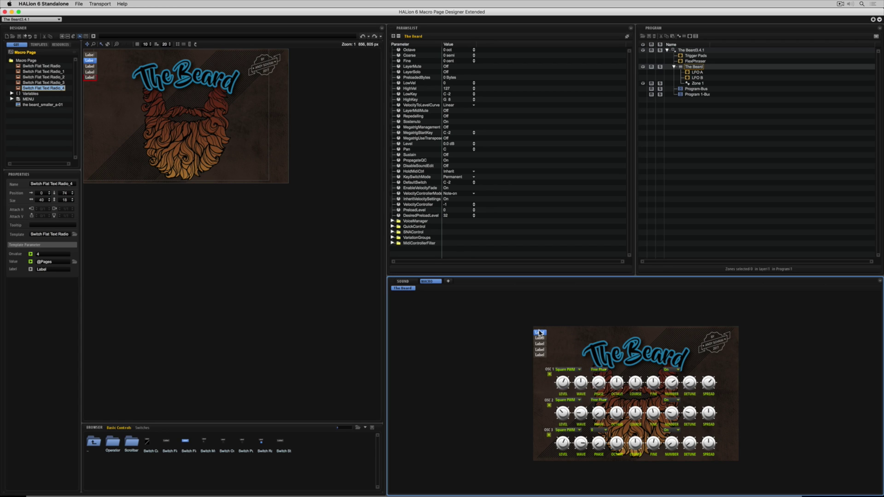
click(540, 350)
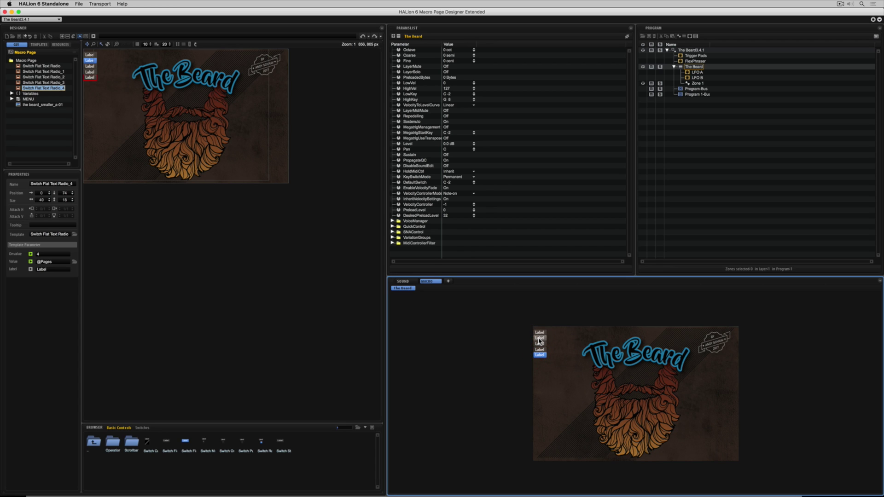
click(540, 339)
click(12, 99)
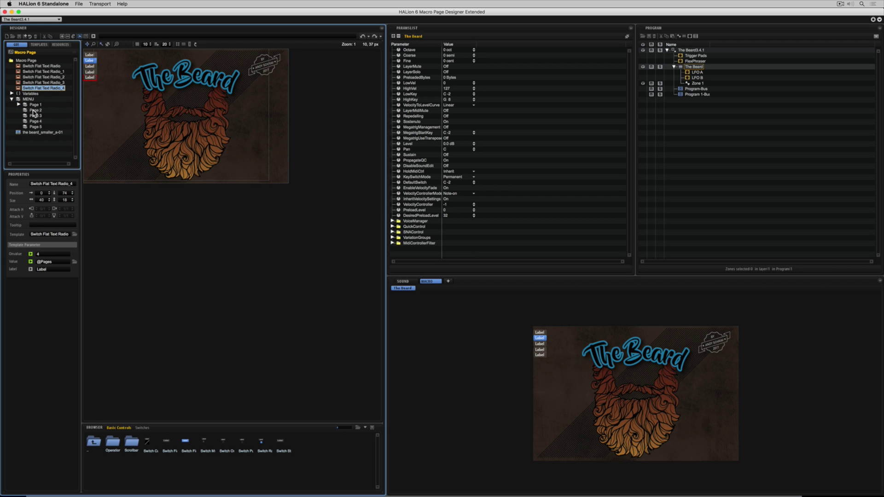
- Position Page 2 over the beard artwork and add an Anima KnobHardware knob to it
click(34, 111)
click(35, 105)
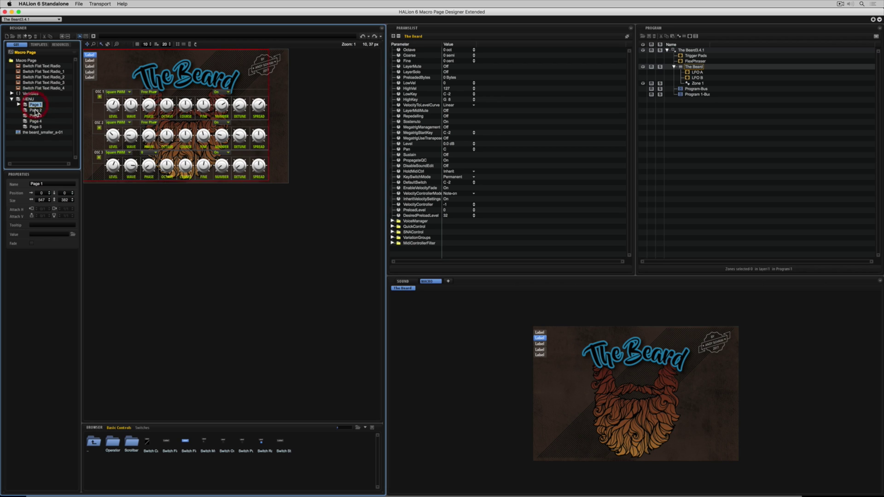
click(36, 111)
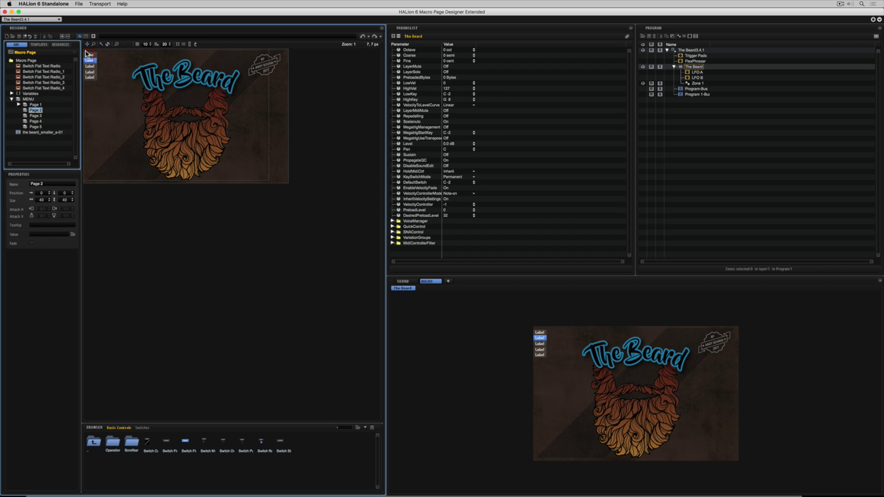
drag(85, 55, 270, 179)
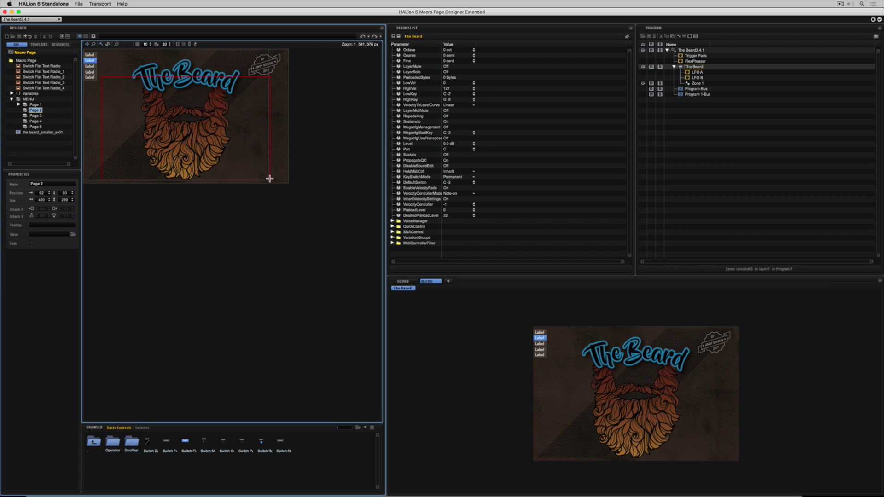
click(366, 429)
click(385, 381)
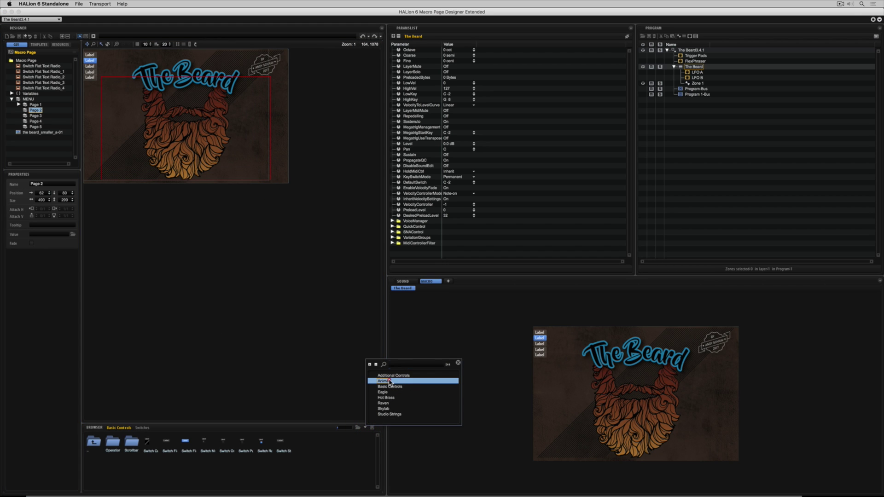
double_click(93, 442)
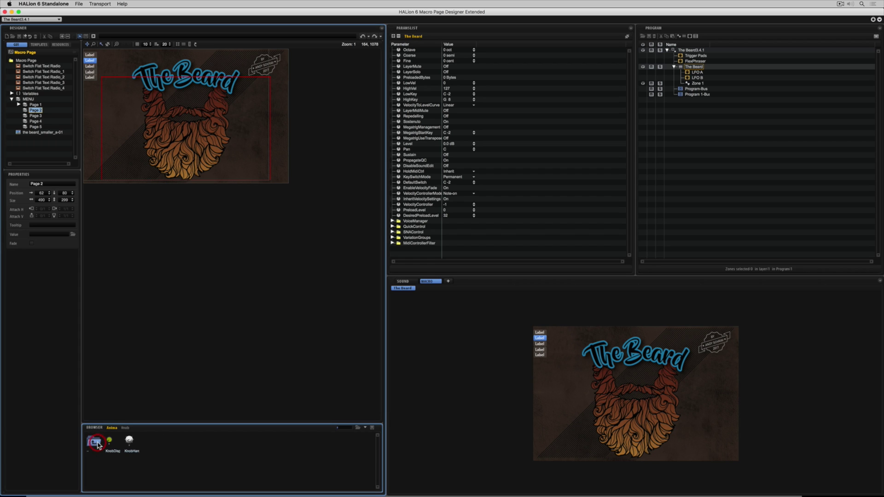
drag(129, 443, 121, 84)
- Toggle between the first and second page switches to confirm the knob appears on page two
click(539, 333)
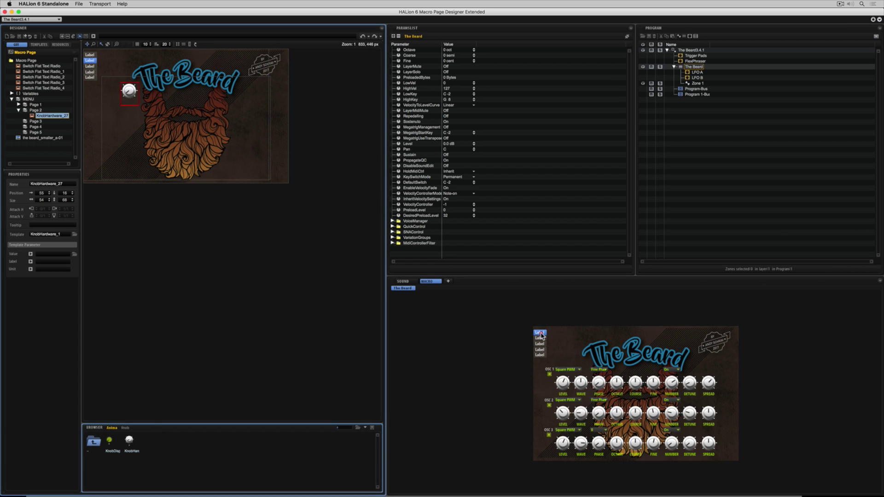
click(539, 338)
click(540, 333)
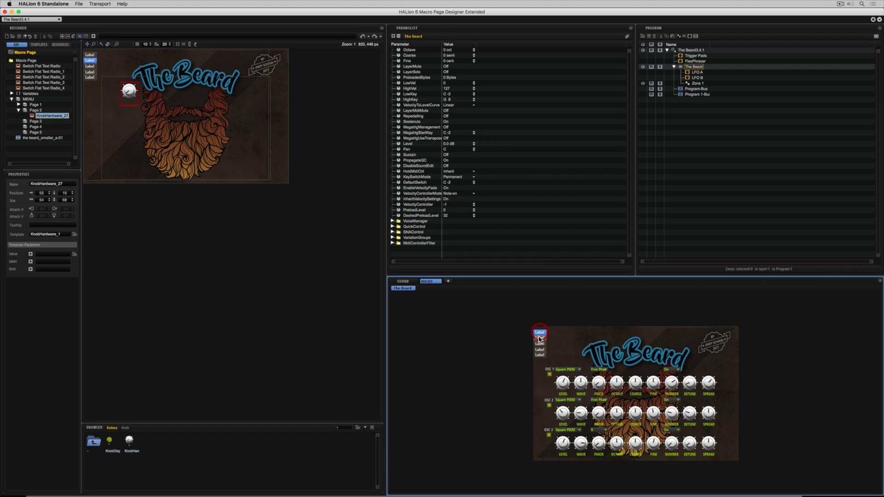
click(539, 339)
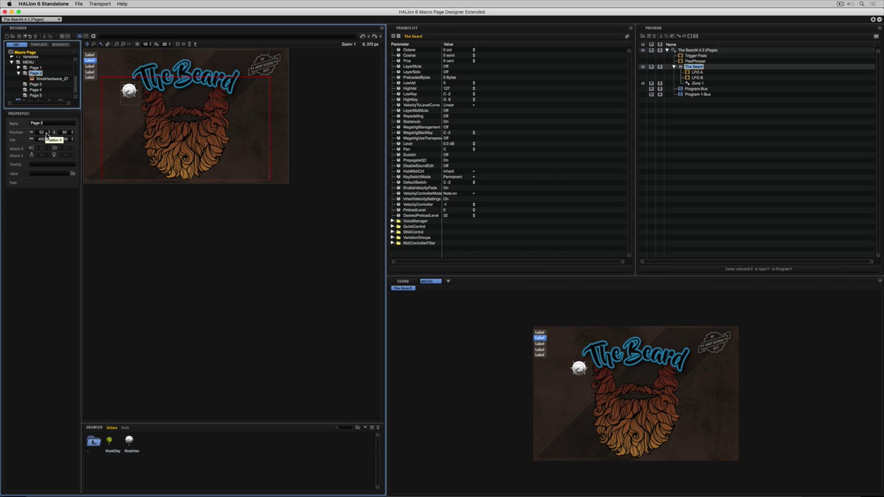
- Add a Group under Page 2, move KnobHardware_27 into it, and shift the knob left
right_click(33, 73)
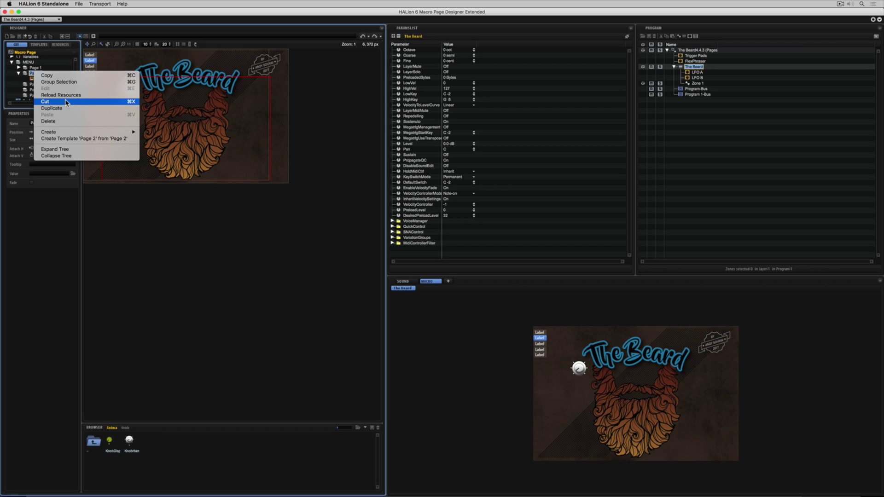
mouse_move(69, 132)
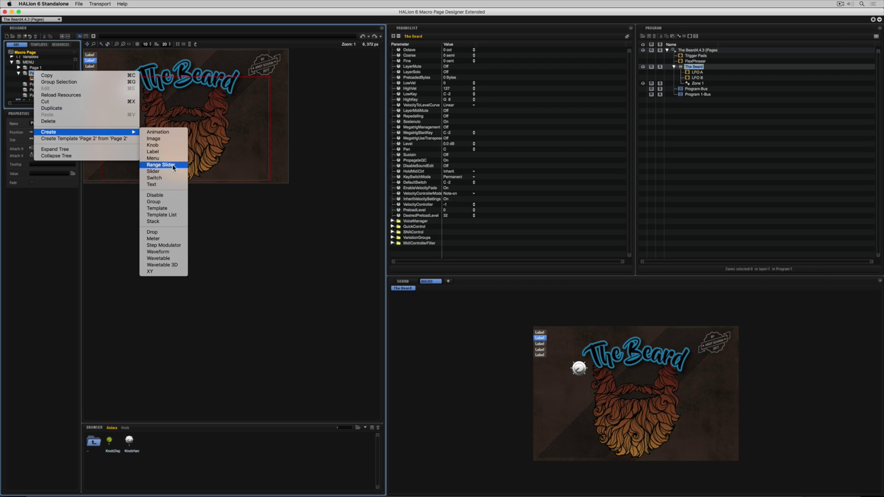
click(163, 202)
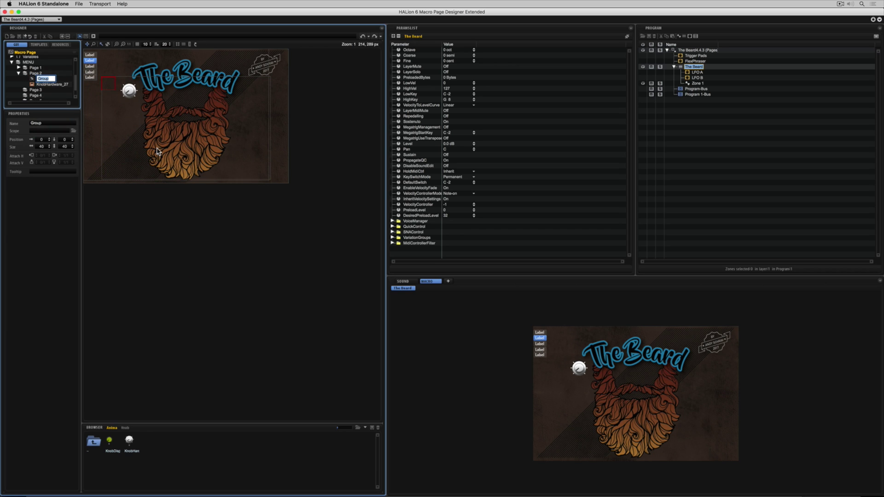
drag(115, 89, 171, 140)
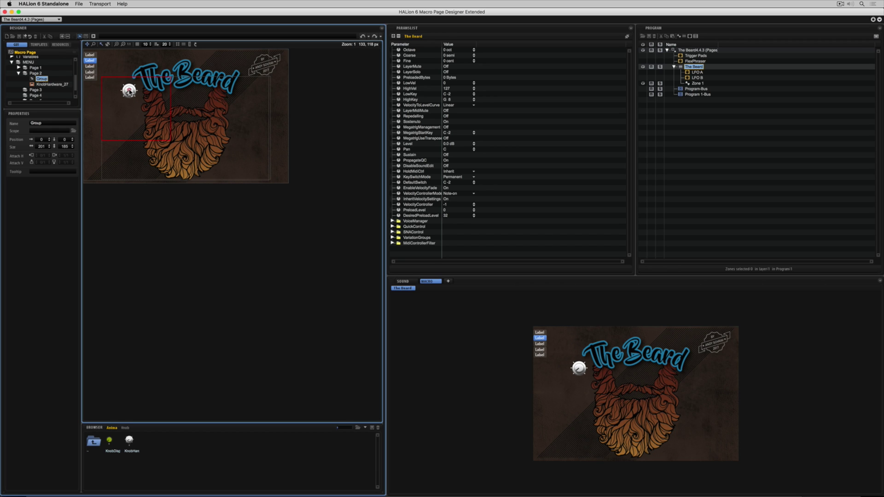
drag(126, 93, 136, 97)
drag(48, 87, 43, 80)
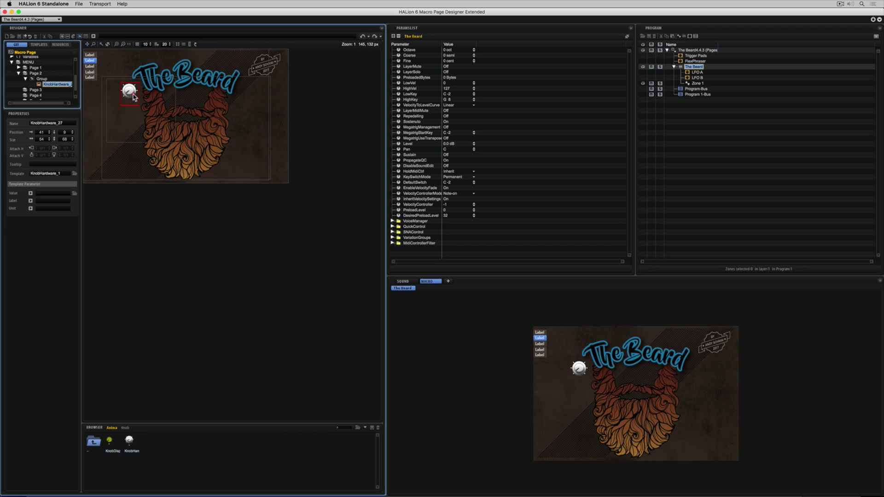
drag(134, 97, 122, 95)
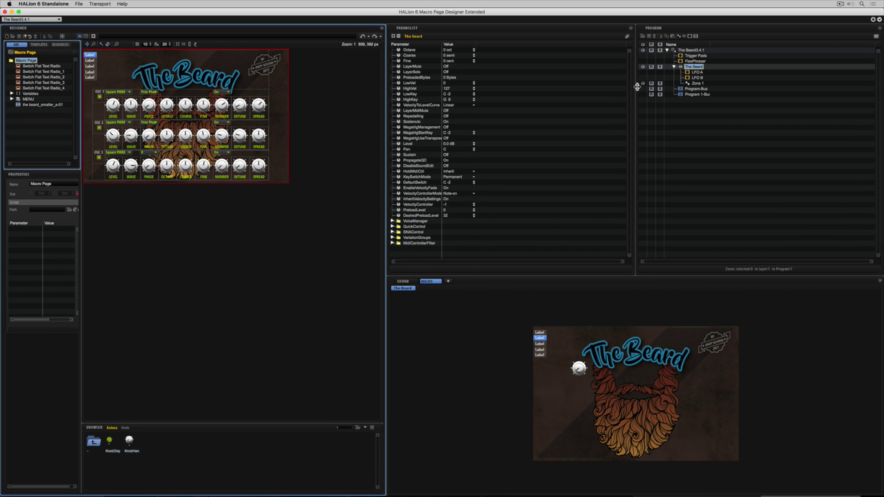
- Save program The Beard3.4.1 as a new preset named 'The Beard3.4.3 (Pages)'
click(695, 50)
right_click(694, 50)
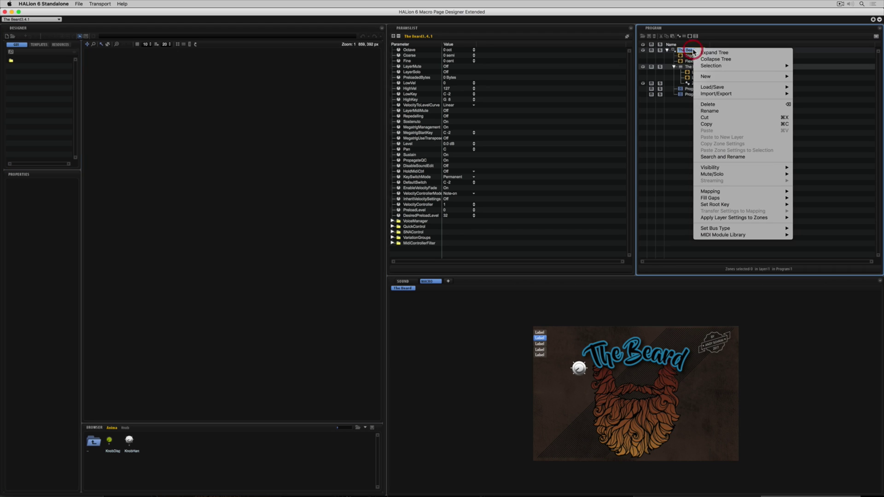
mouse_move(737, 89)
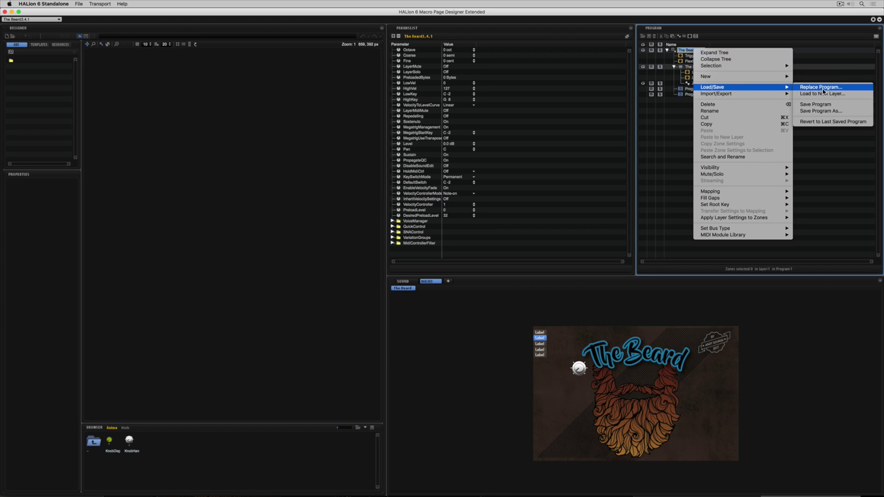
click(823, 110)
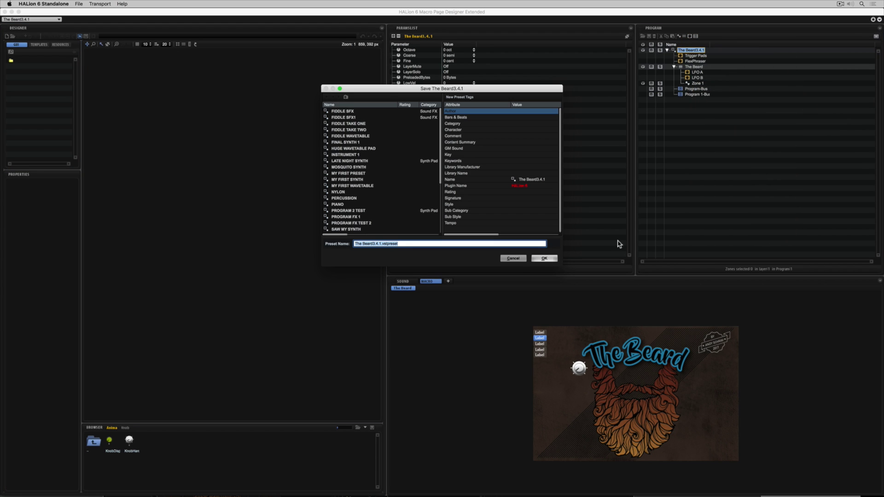
click(380, 244)
key(BackSpace)
key(BackSpace)
text(3 (Page)
click(545, 258)
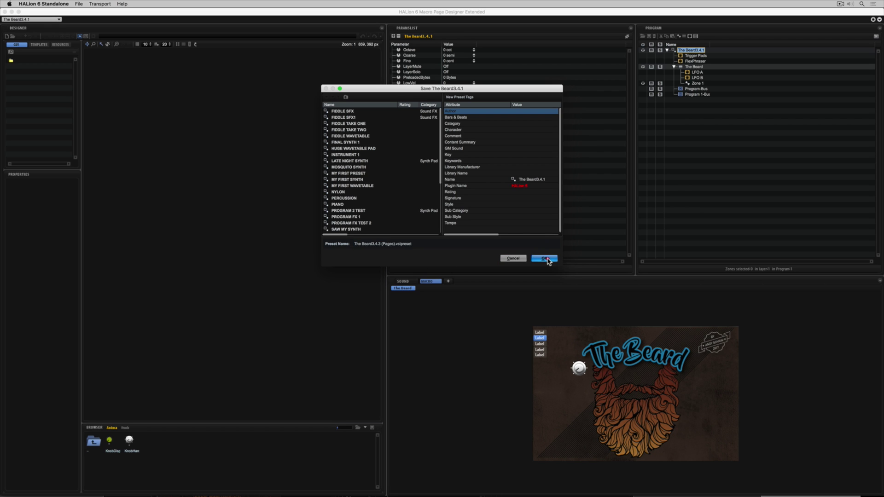